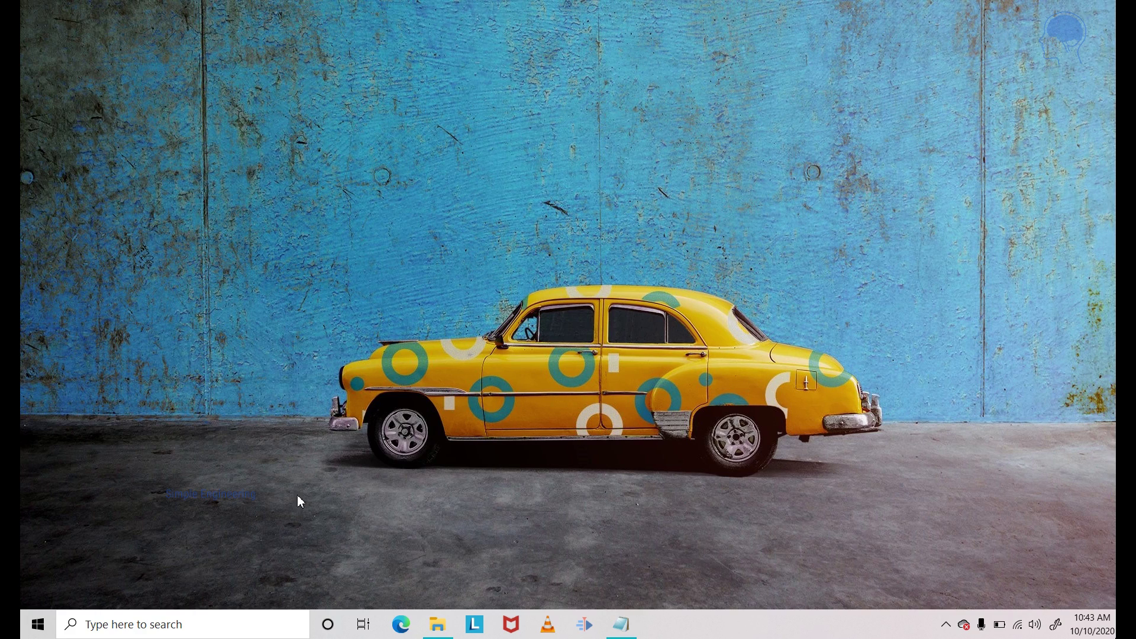
- Open youtube.com in Chrome to confirm it loads, then close the tab
click(198, 625)
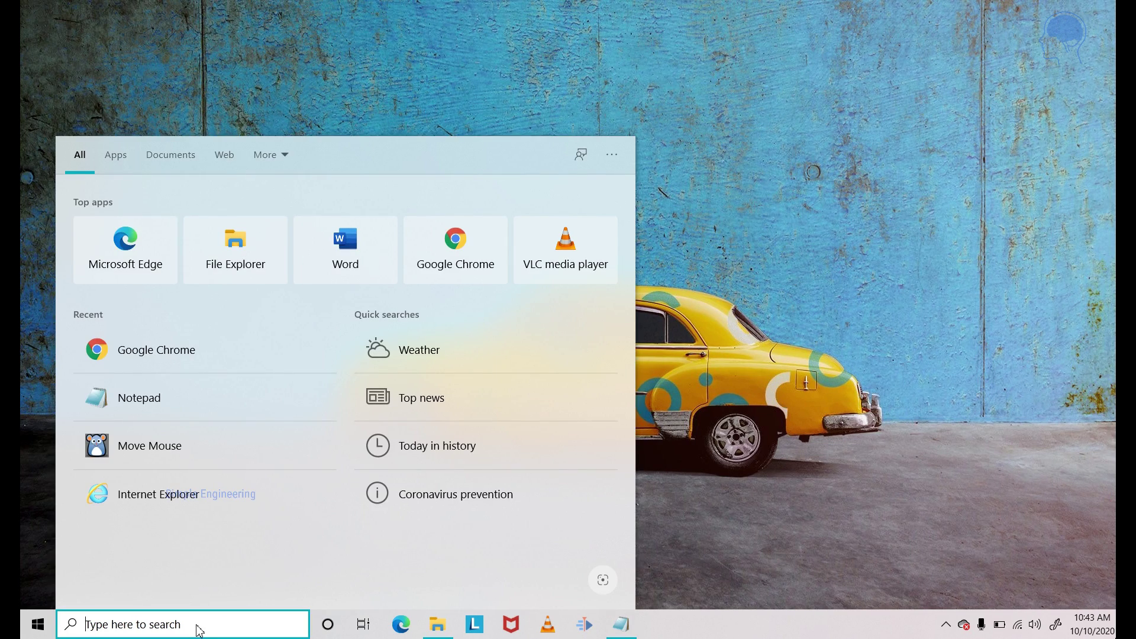
text(chrome)
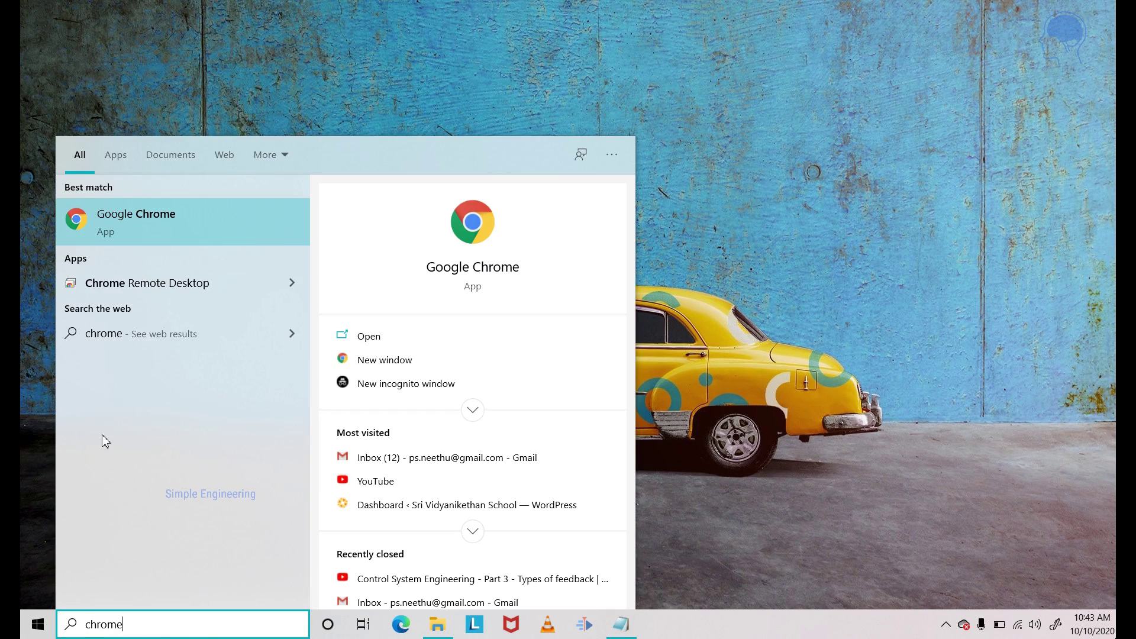
click(141, 239)
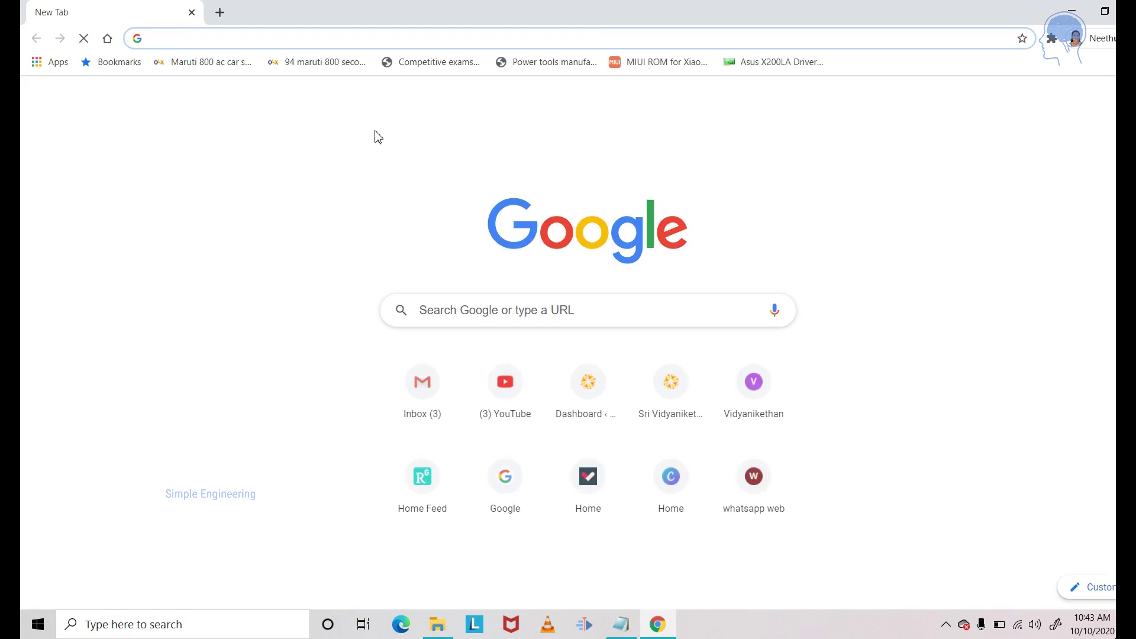
text(youtube.com)
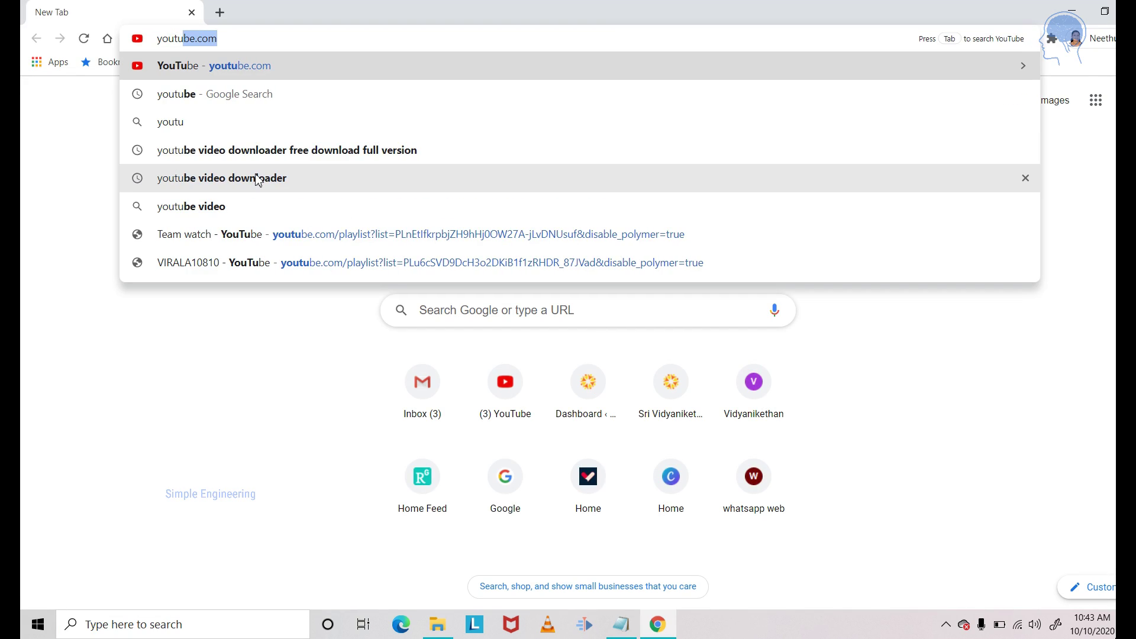
key(Return)
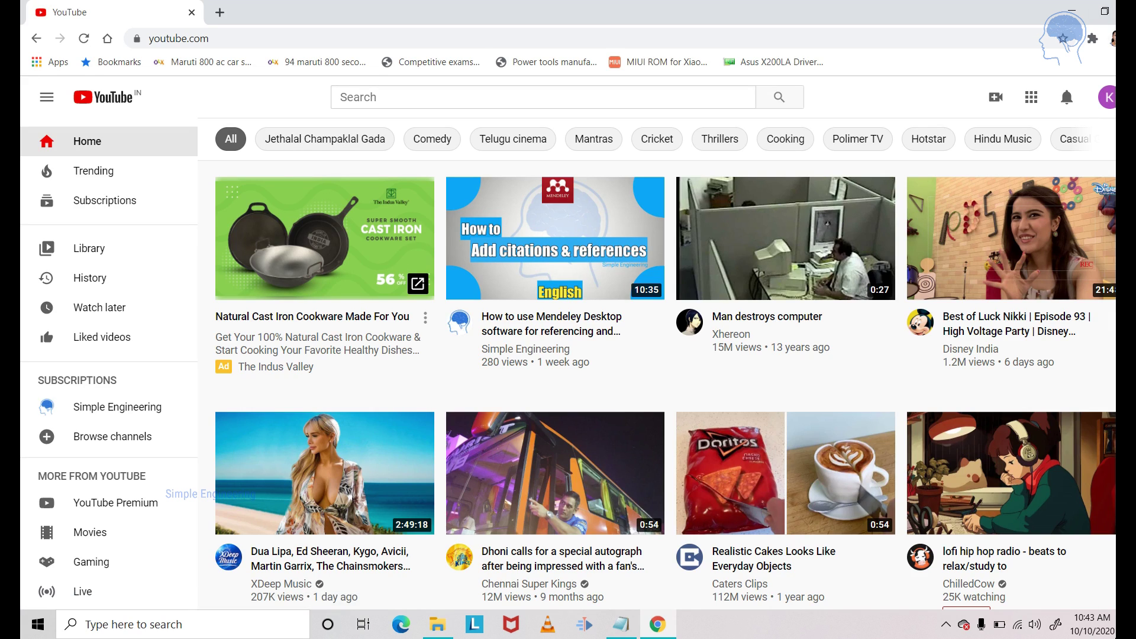
key(ctrl+w)
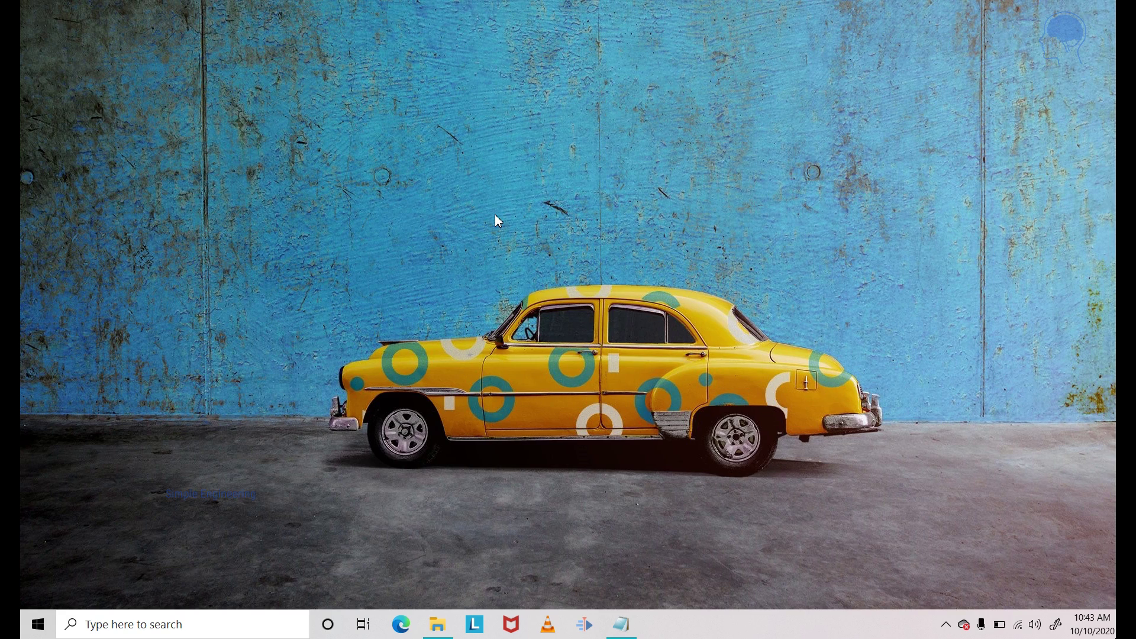
- Search 'note' and run Notepad as administrator, bringing the blank window forward
click(141, 624)
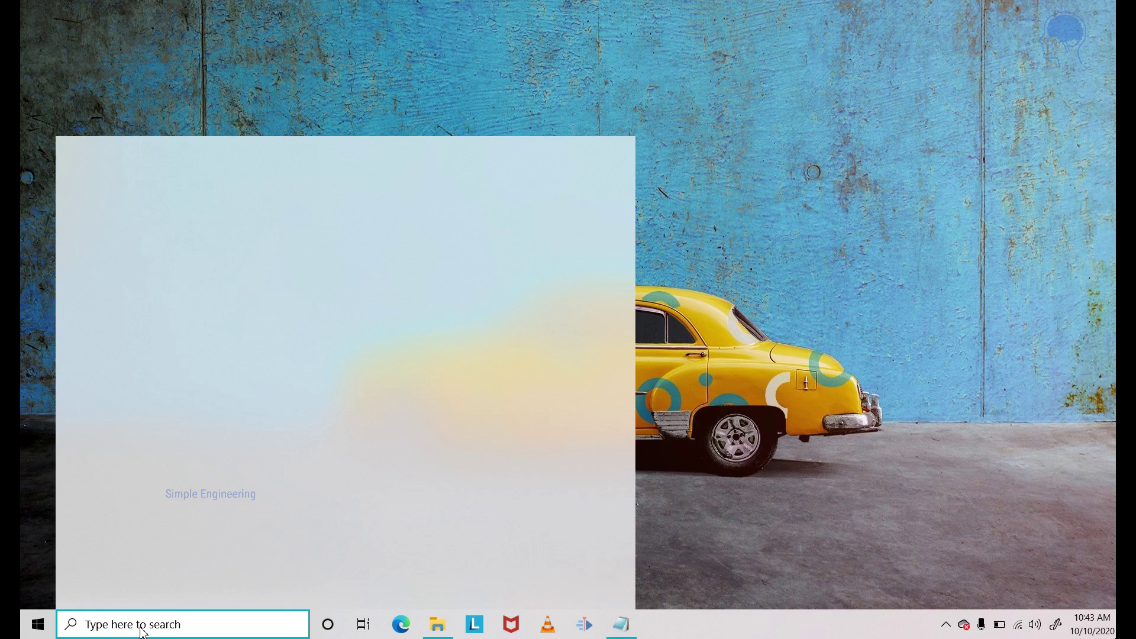
text(note)
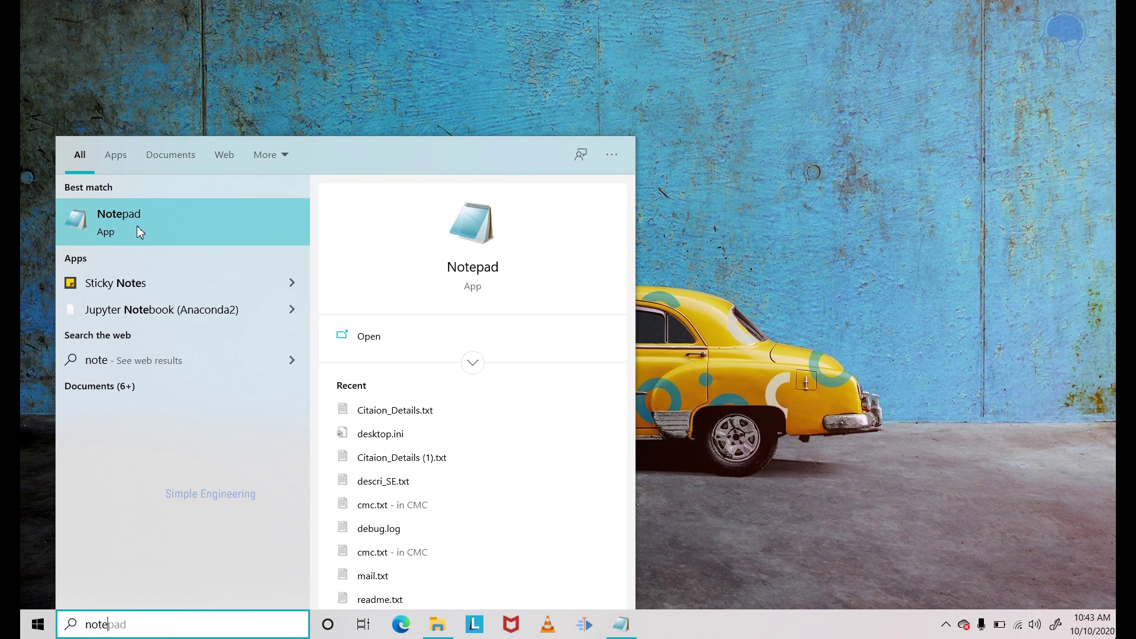
right_click(158, 225)
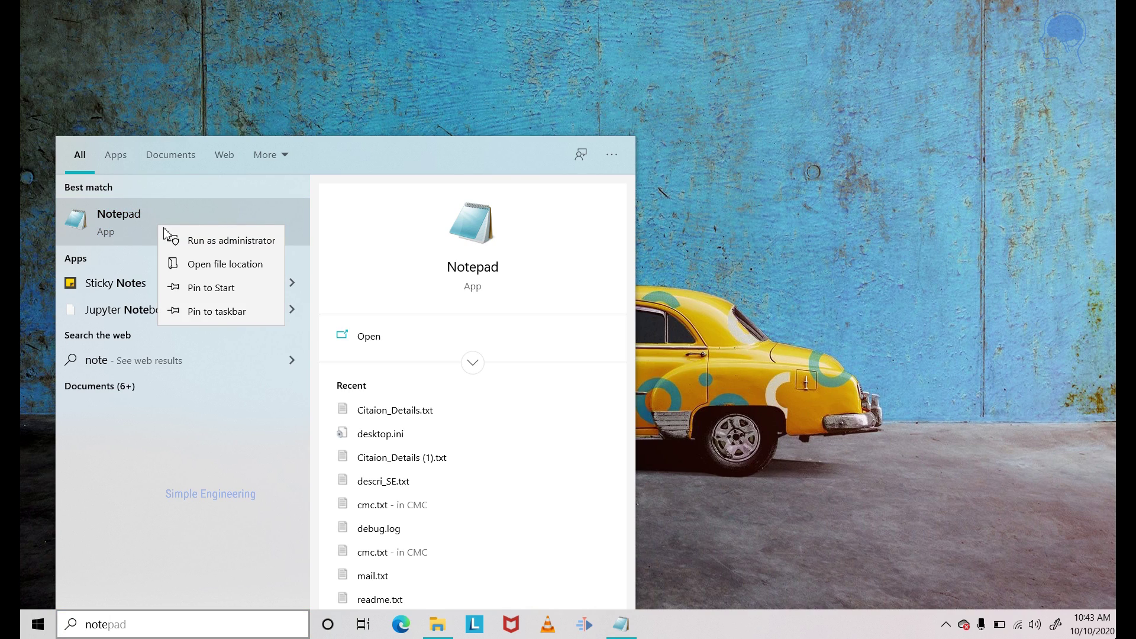
click(221, 249)
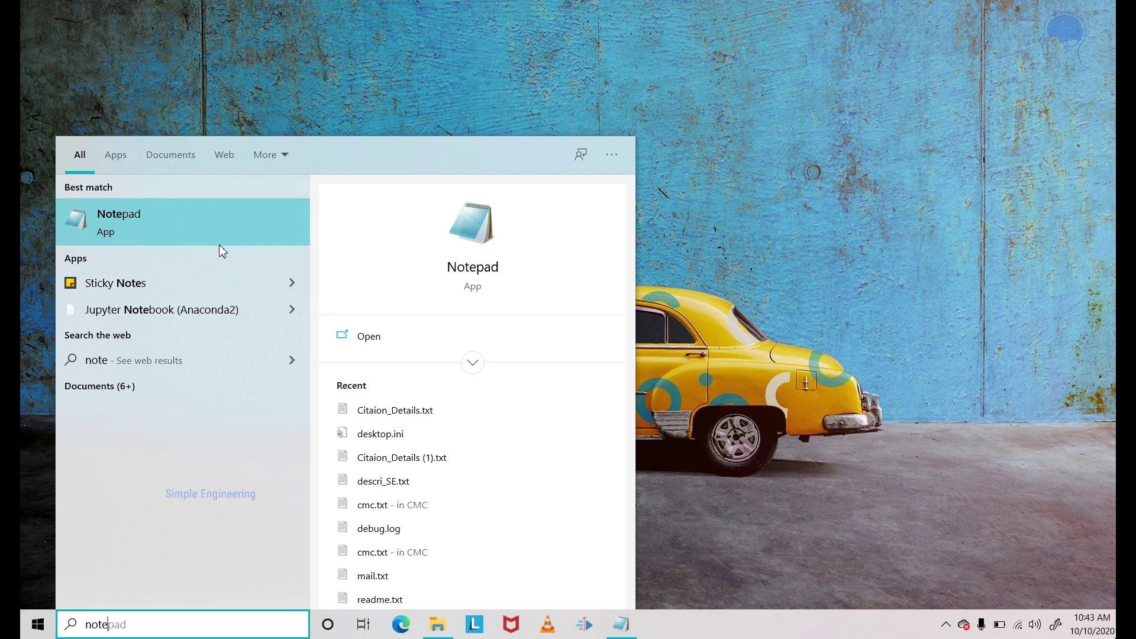
click(734, 99)
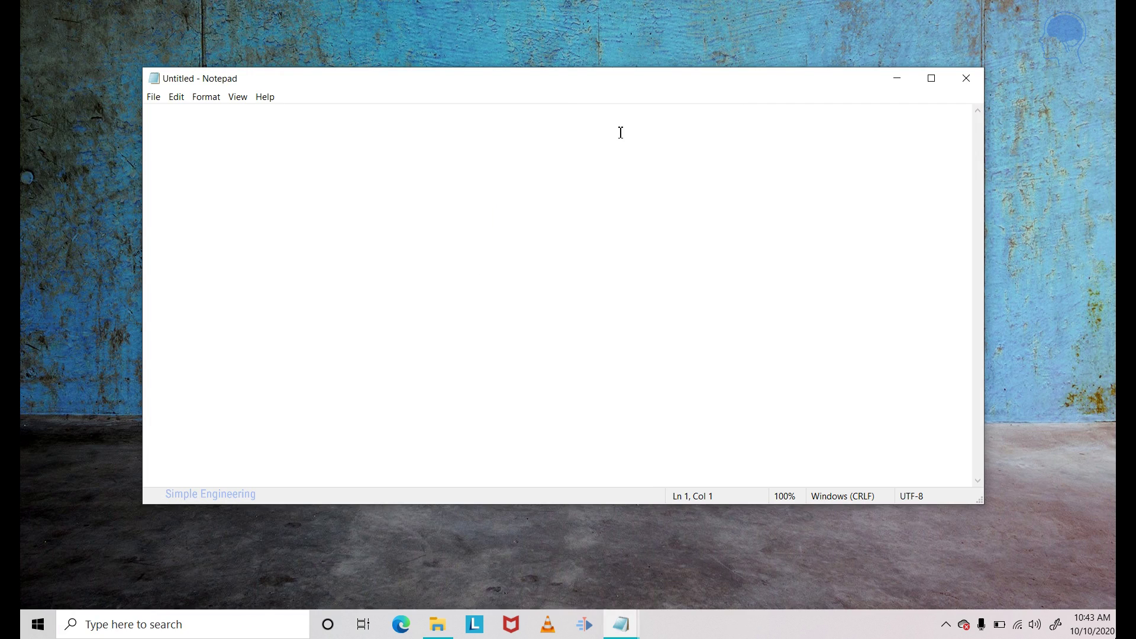
- In the Open dialog, browse to C:\Windows\System32\drivers\etc
click(155, 97)
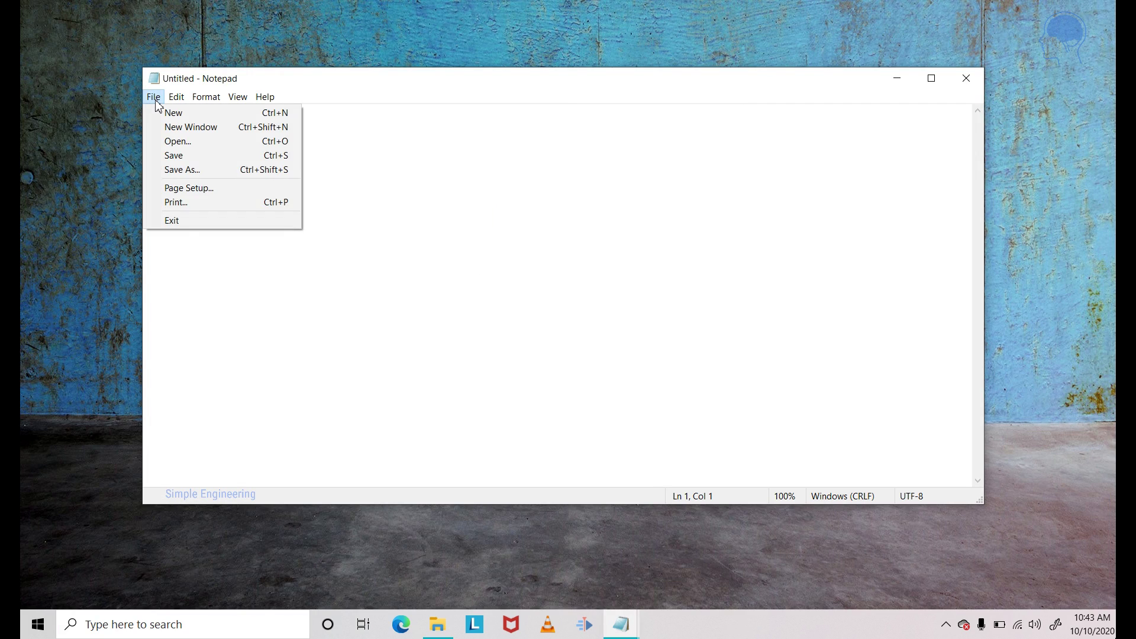
click(175, 143)
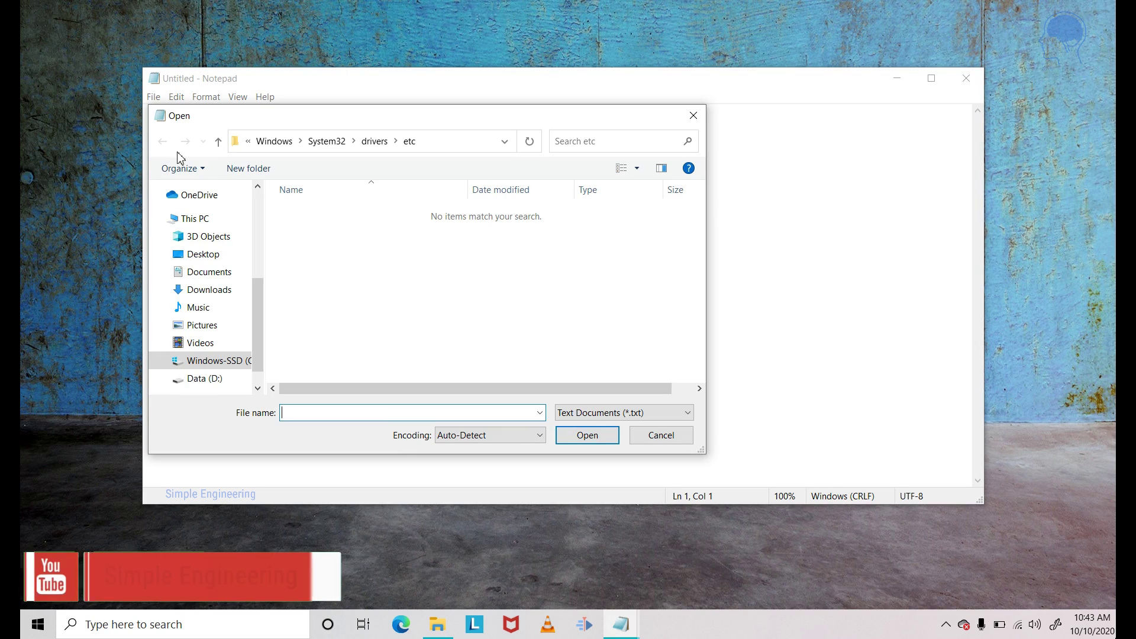
click(225, 366)
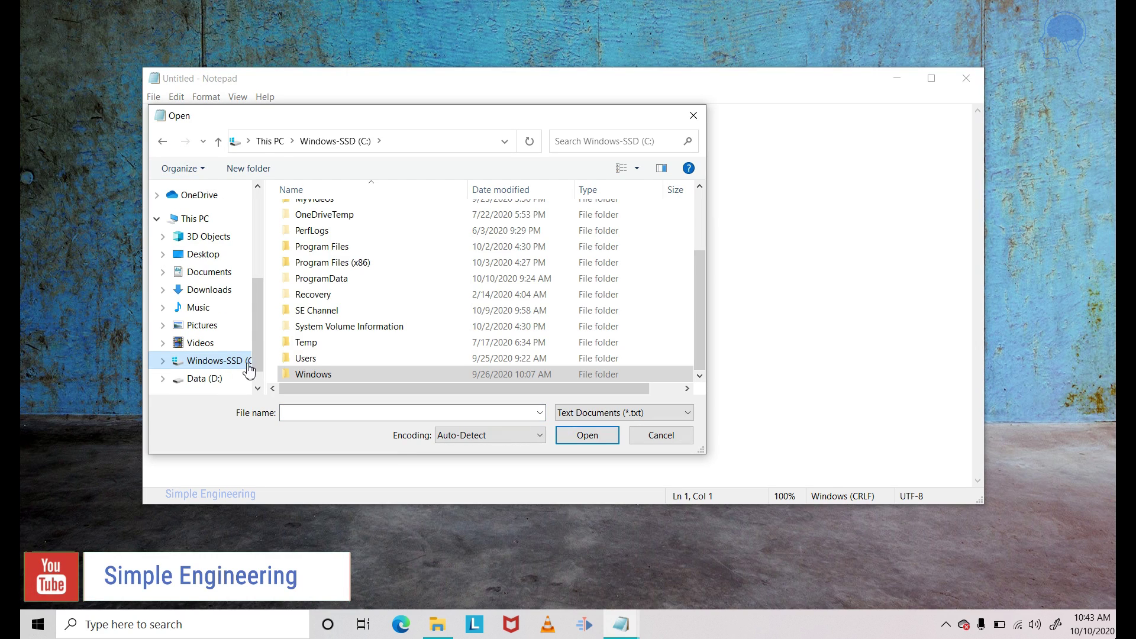
double_click(324, 375)
text(sys)
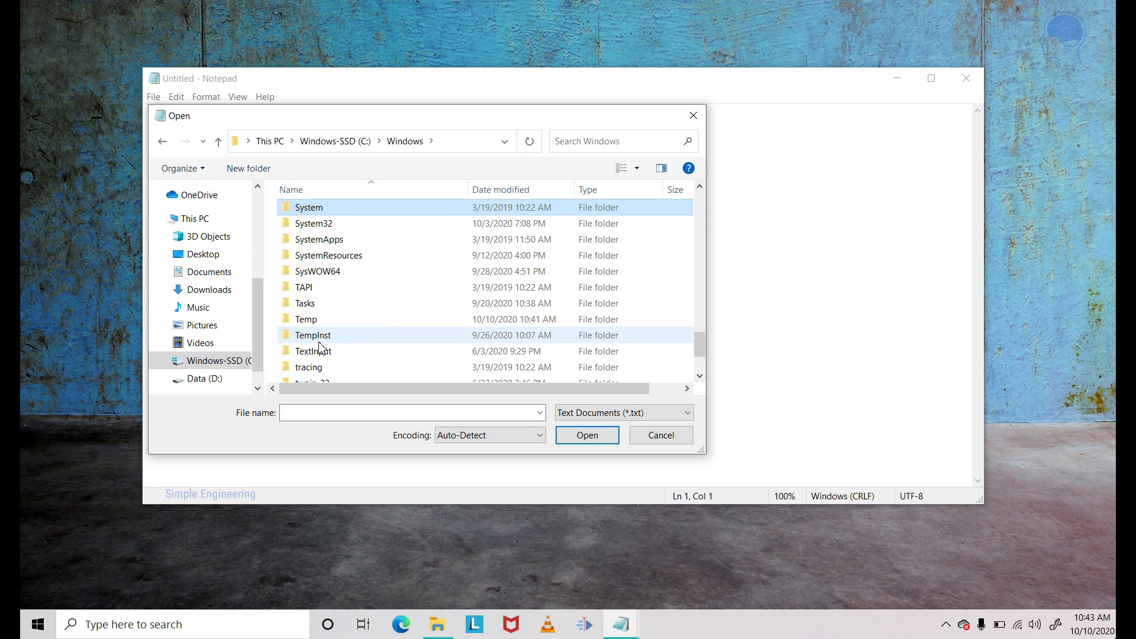
double_click(337, 226)
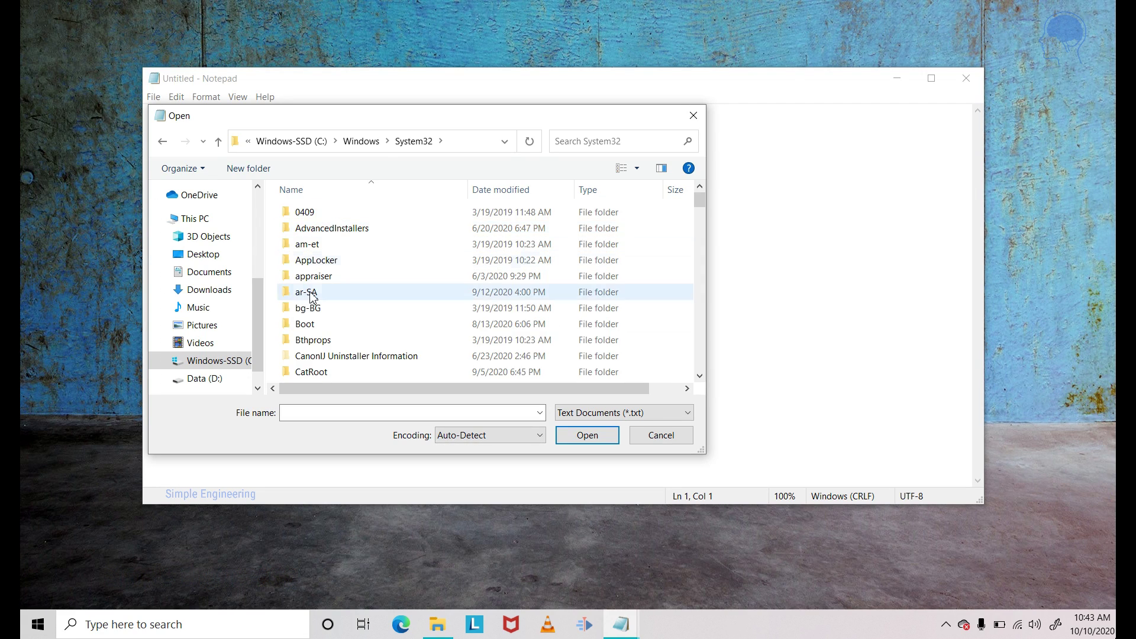
text(dri)
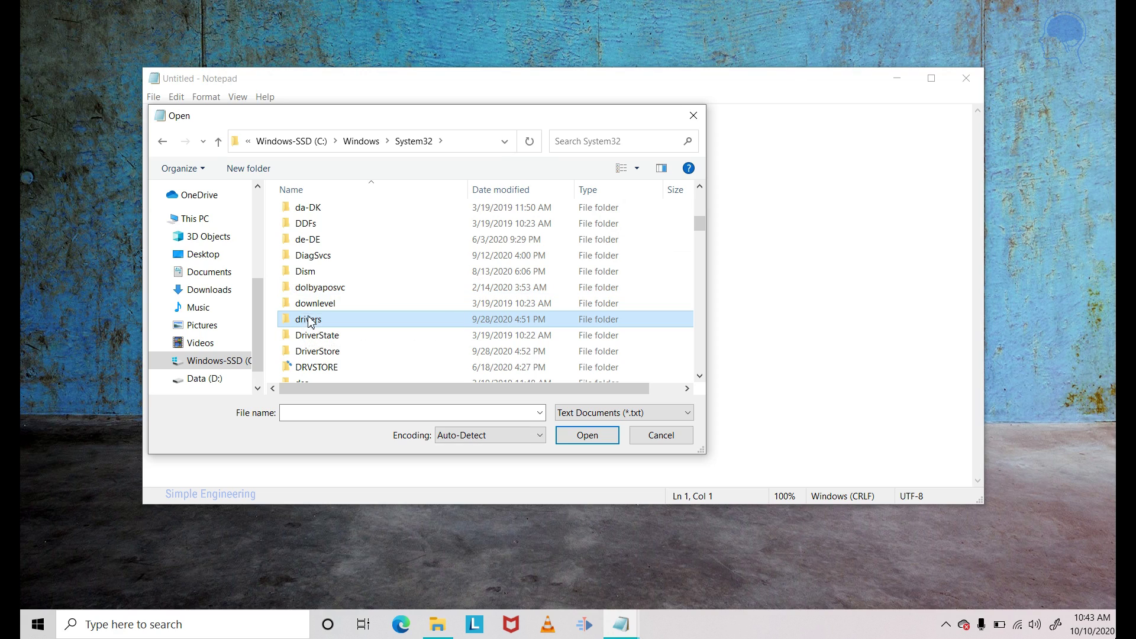
double_click(315, 323)
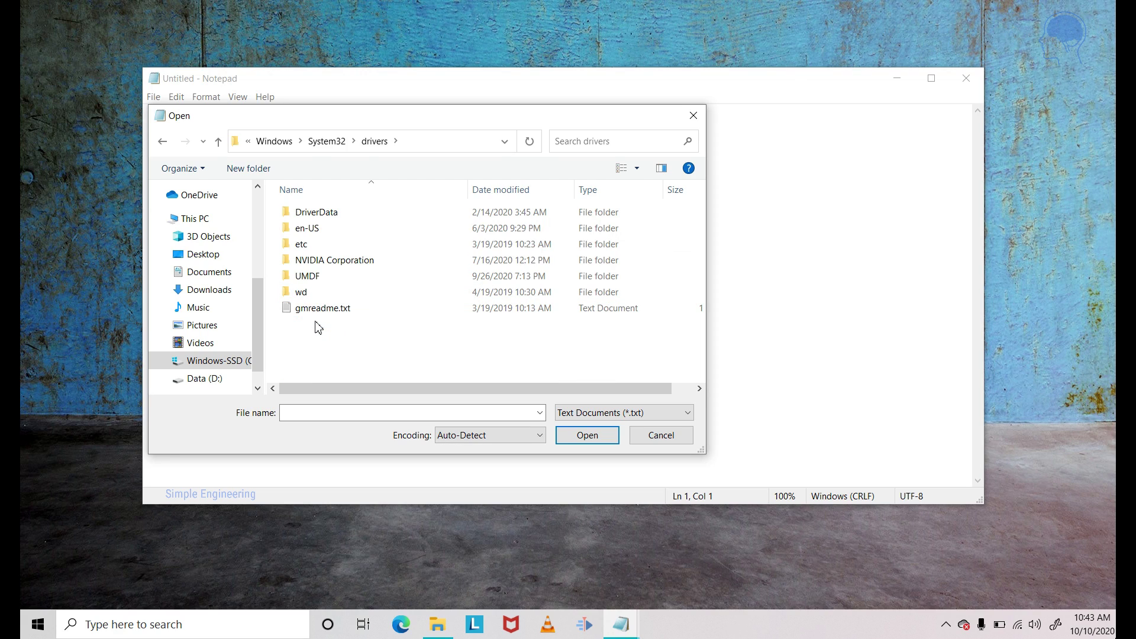
double_click(314, 251)
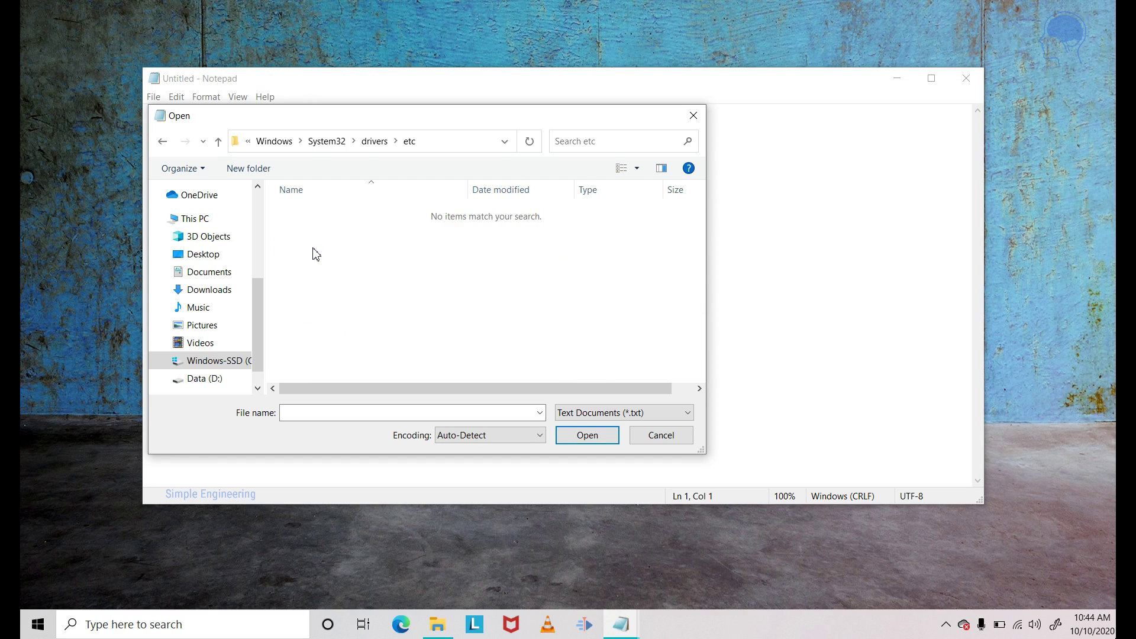
- Switch the file filter to All Files (*.*) and select the hosts file
click(442, 142)
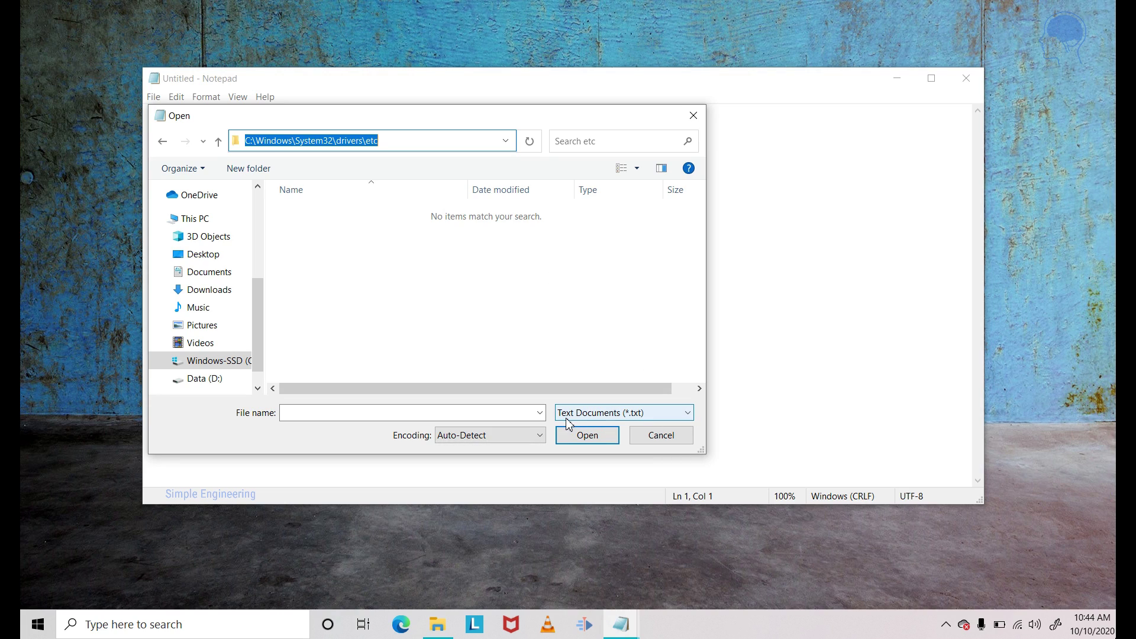
click(689, 414)
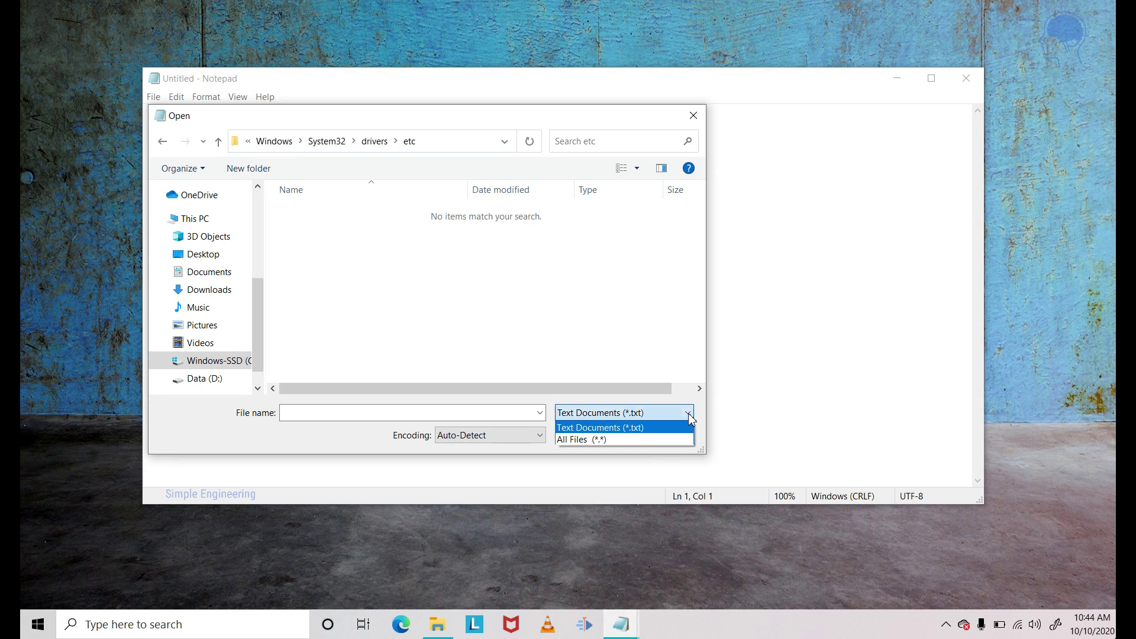
click(623, 439)
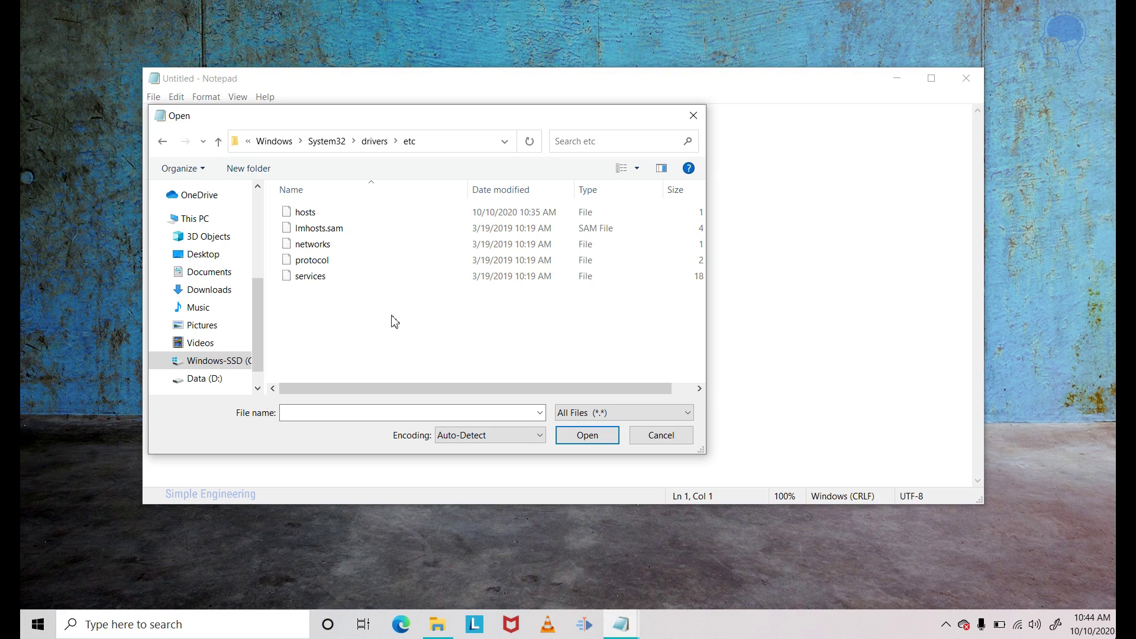
click(305, 214)
- Open hosts and add a new line after the last entry
click(588, 435)
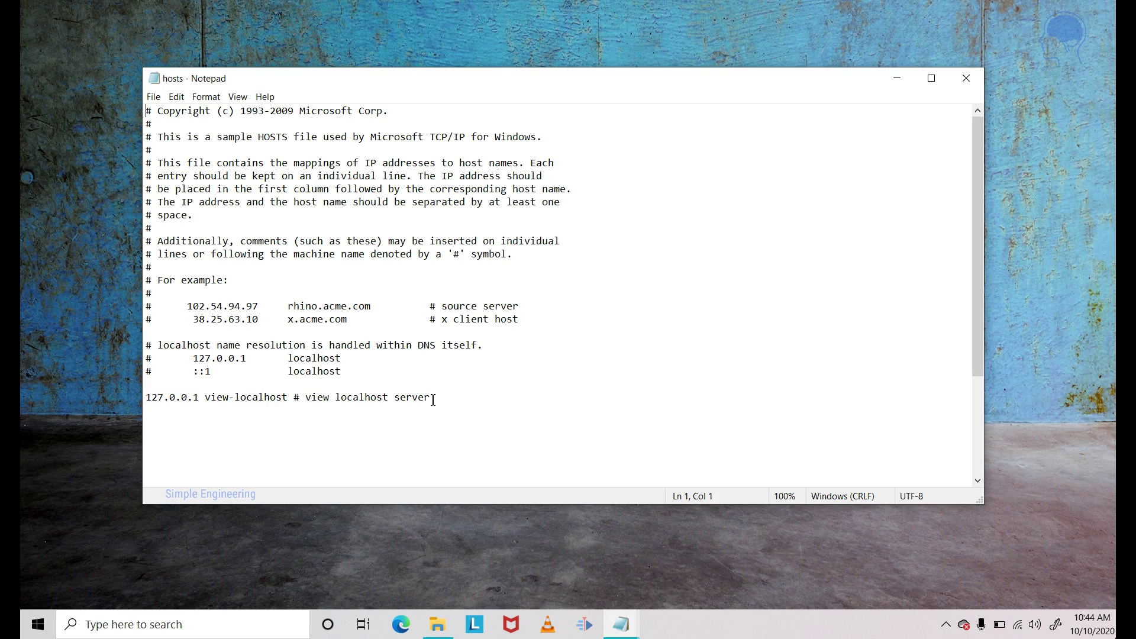
click(433, 400)
key(Return)
key(Return)
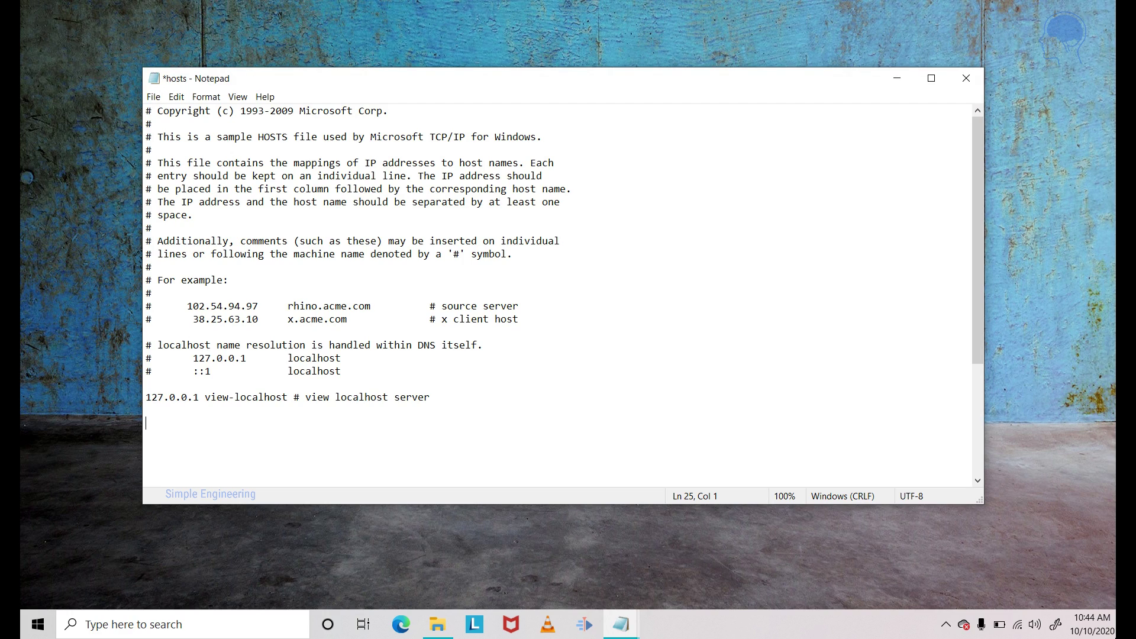
- Paste the four 127.0.0.1 YouTube entries from the untitled note into hosts
click(621, 624)
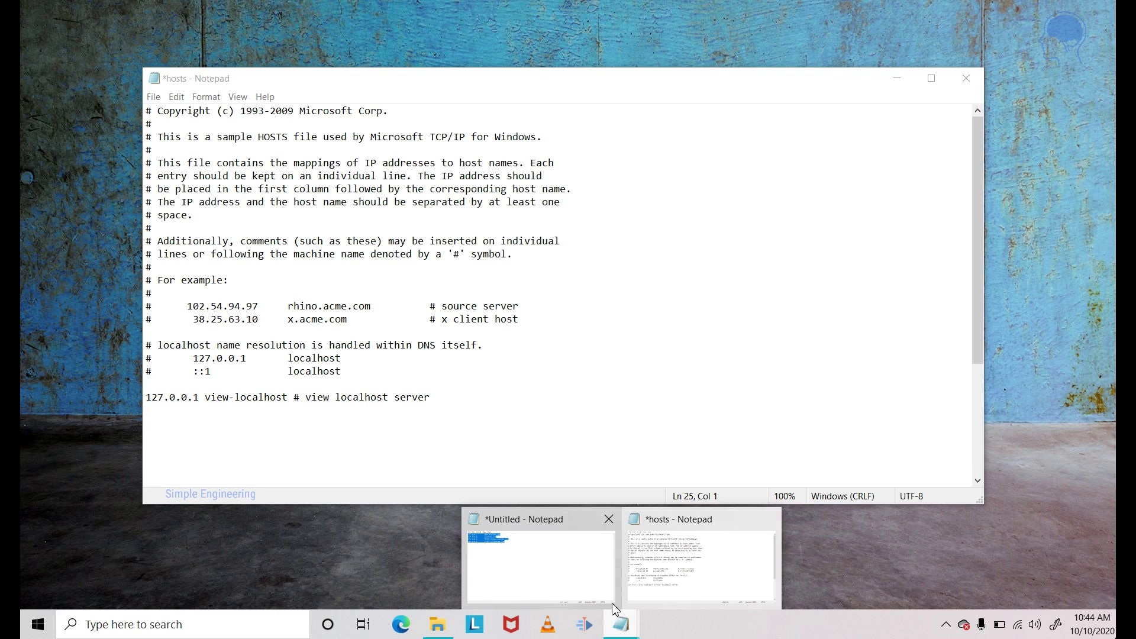
click(562, 546)
click(330, 206)
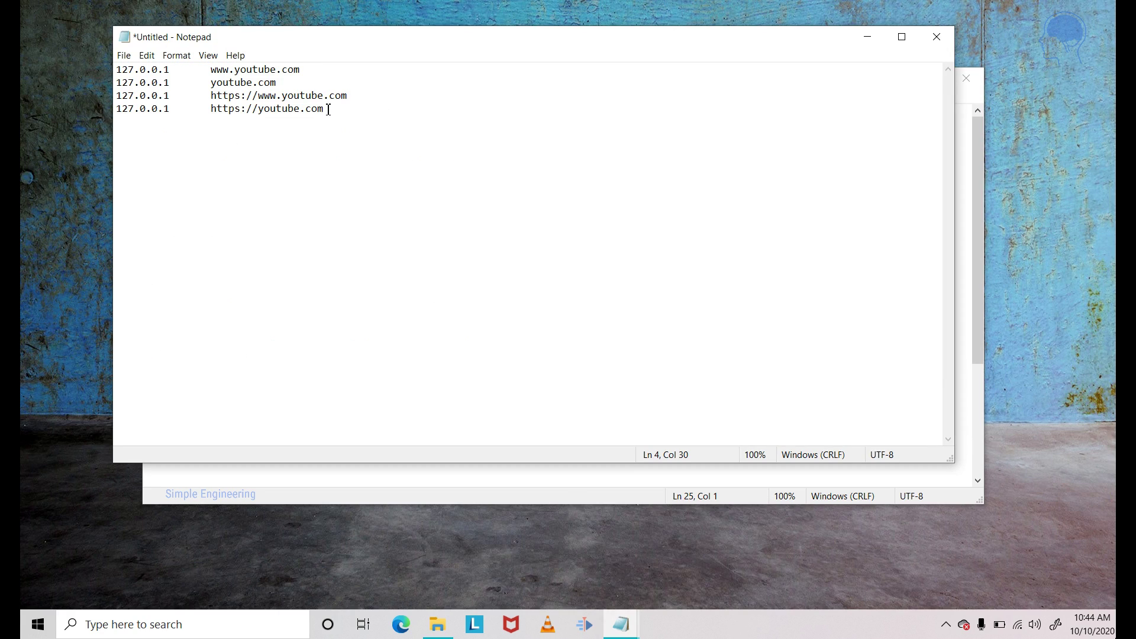
drag(327, 109, 104, 76)
key(ctrl+c)
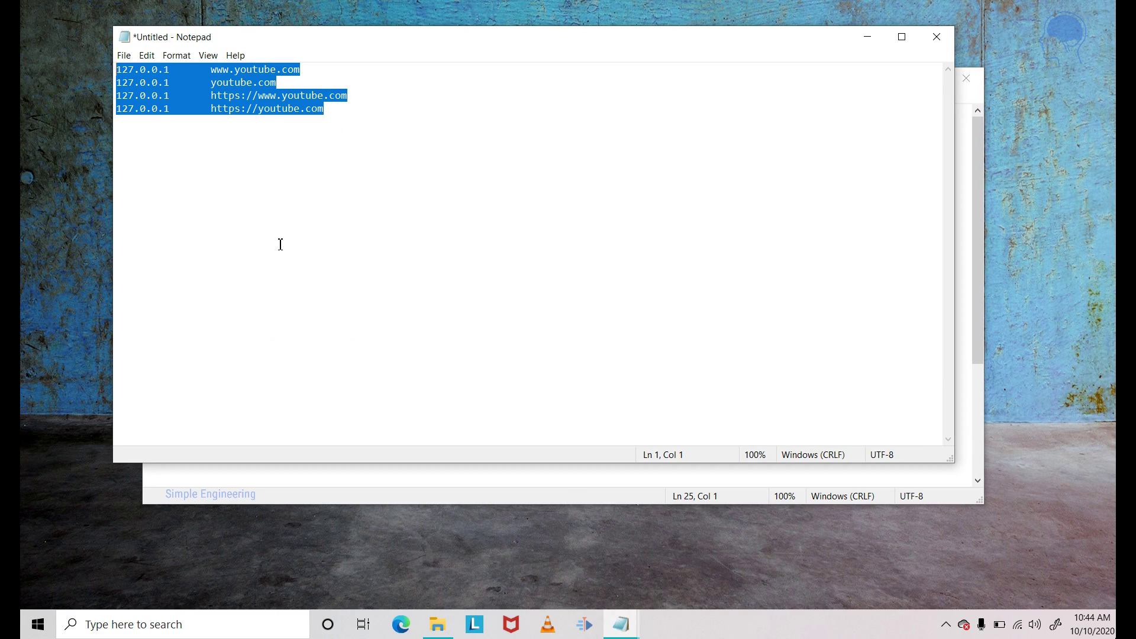
click(867, 39)
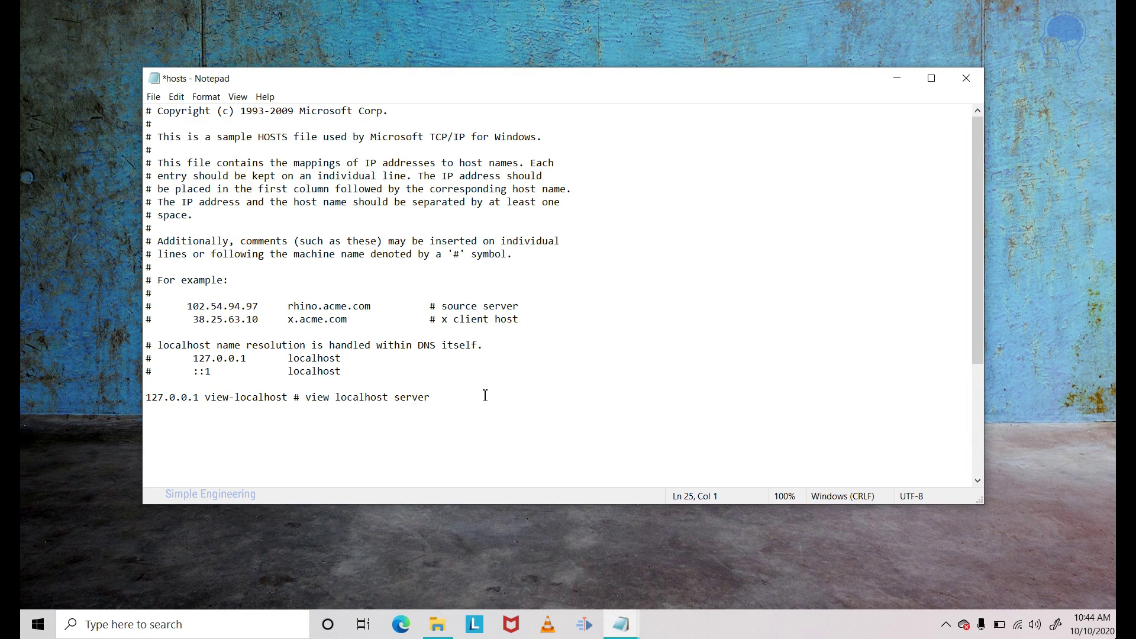
key(ctrl+v)
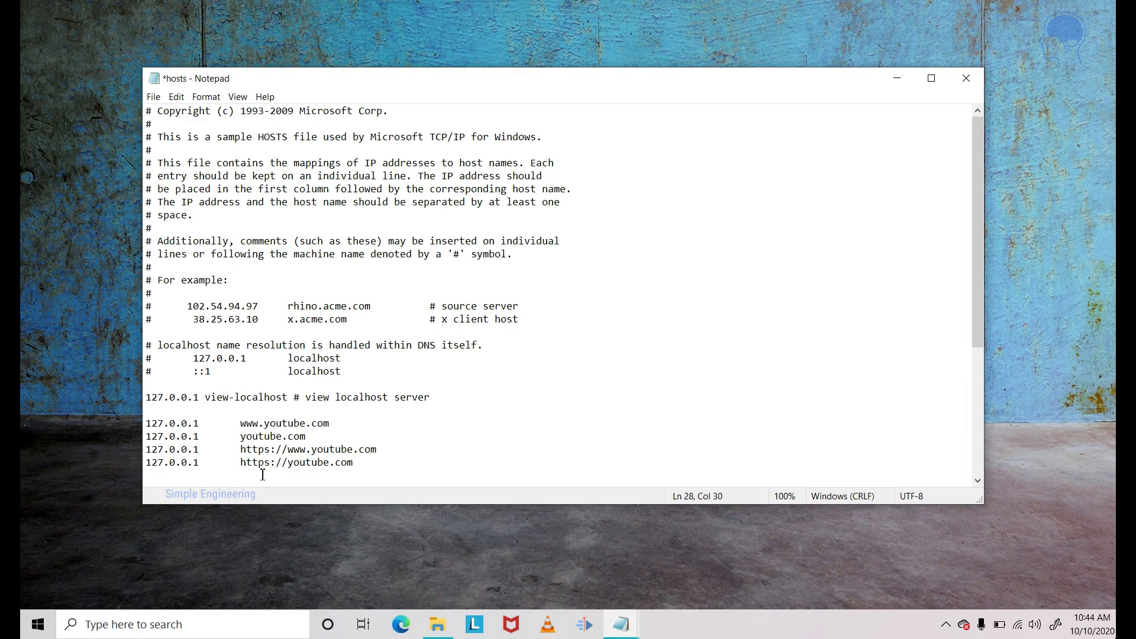
- Select the four YouTube lines and save the hosts file
drag(353, 462, 142, 425)
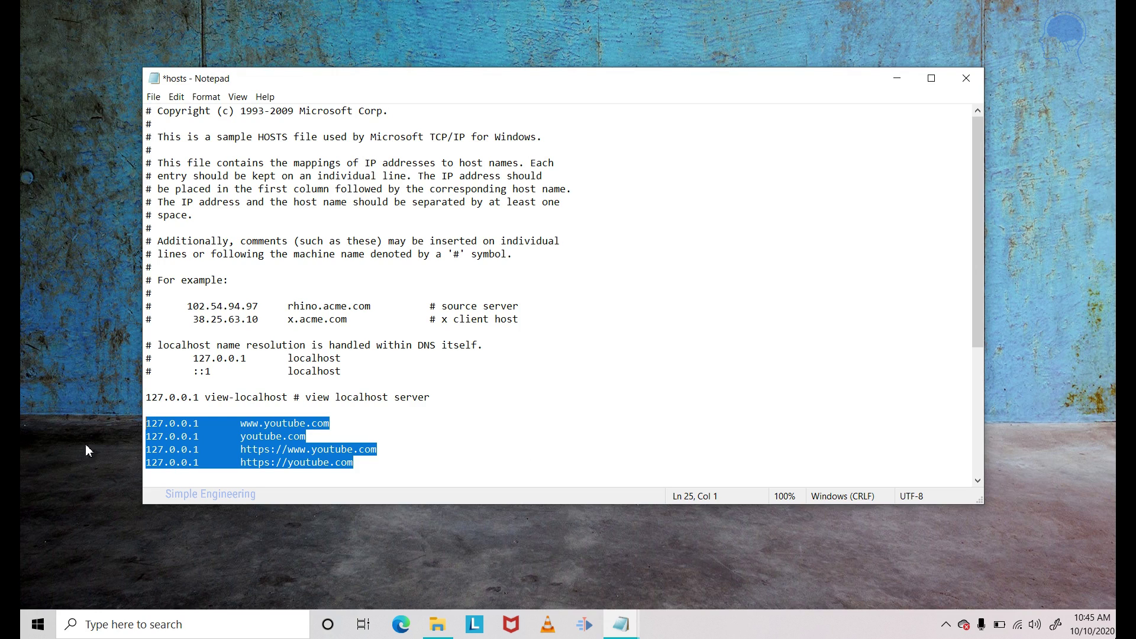
click(157, 423)
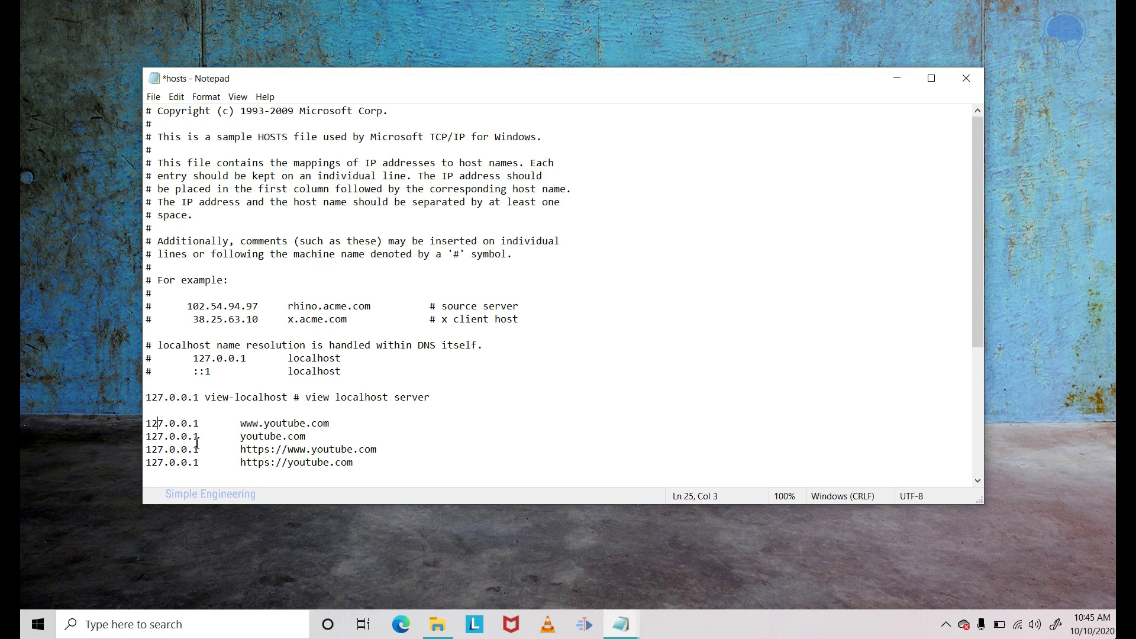
drag(358, 465, 120, 425)
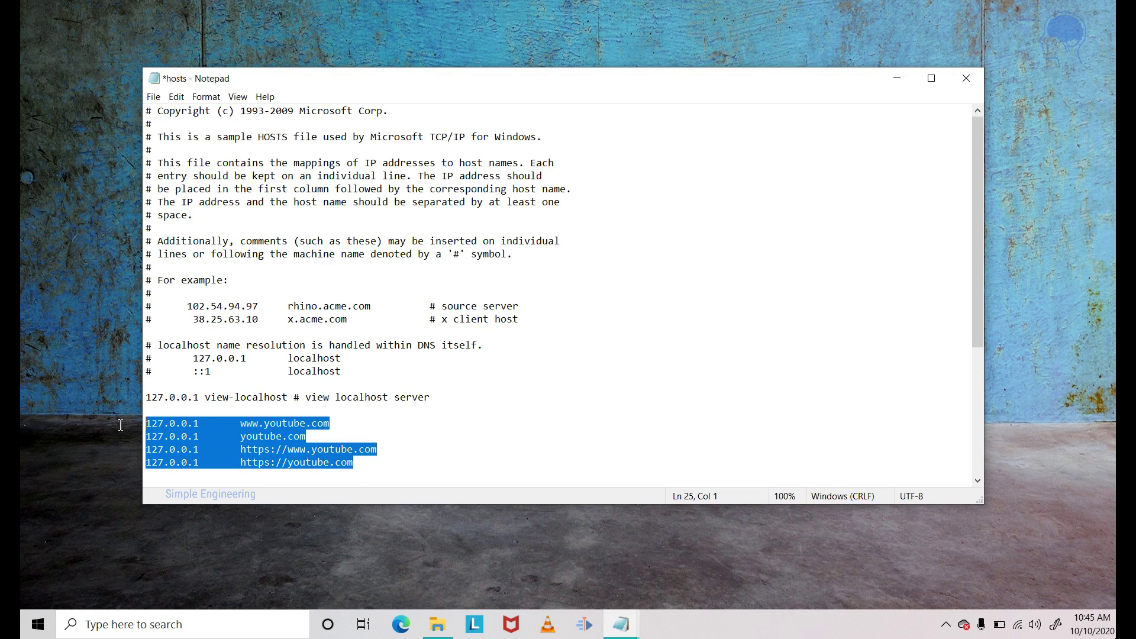
click(159, 102)
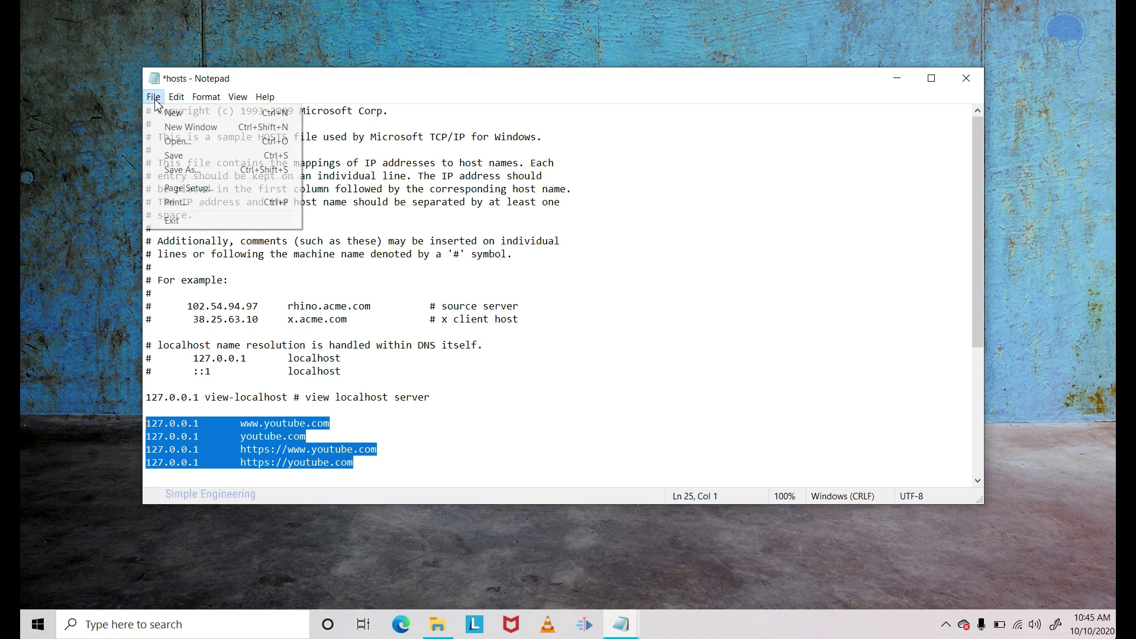
click(173, 157)
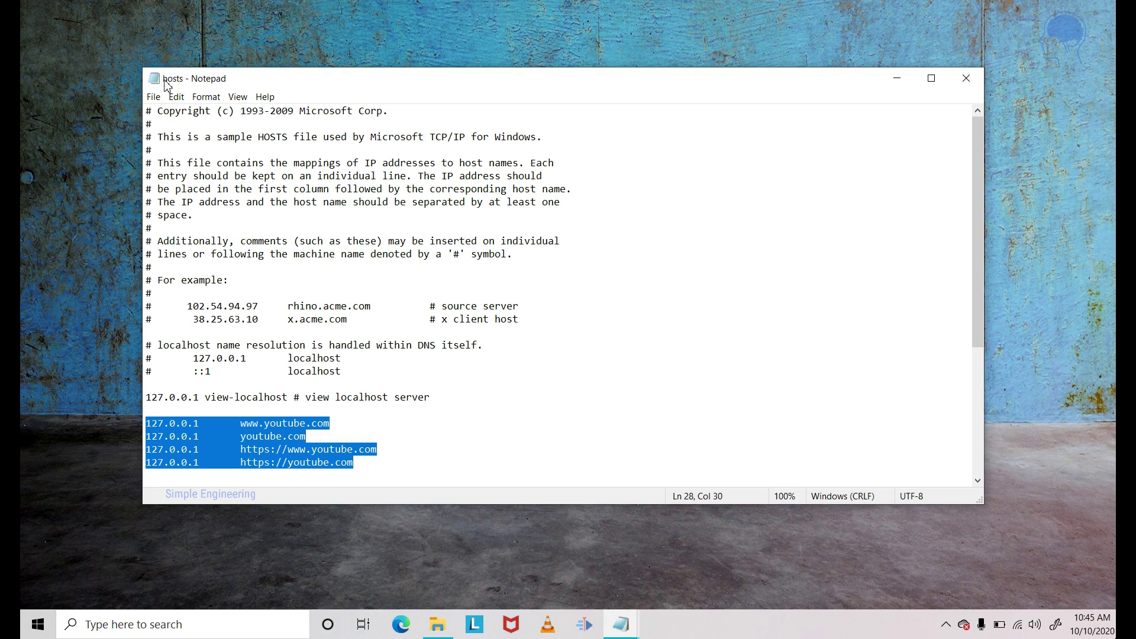
- Close Notepad, load youtube.com in Chrome to see ERR_CONNECTION_REFUSED, then close Chrome
click(980, 81)
click(143, 624)
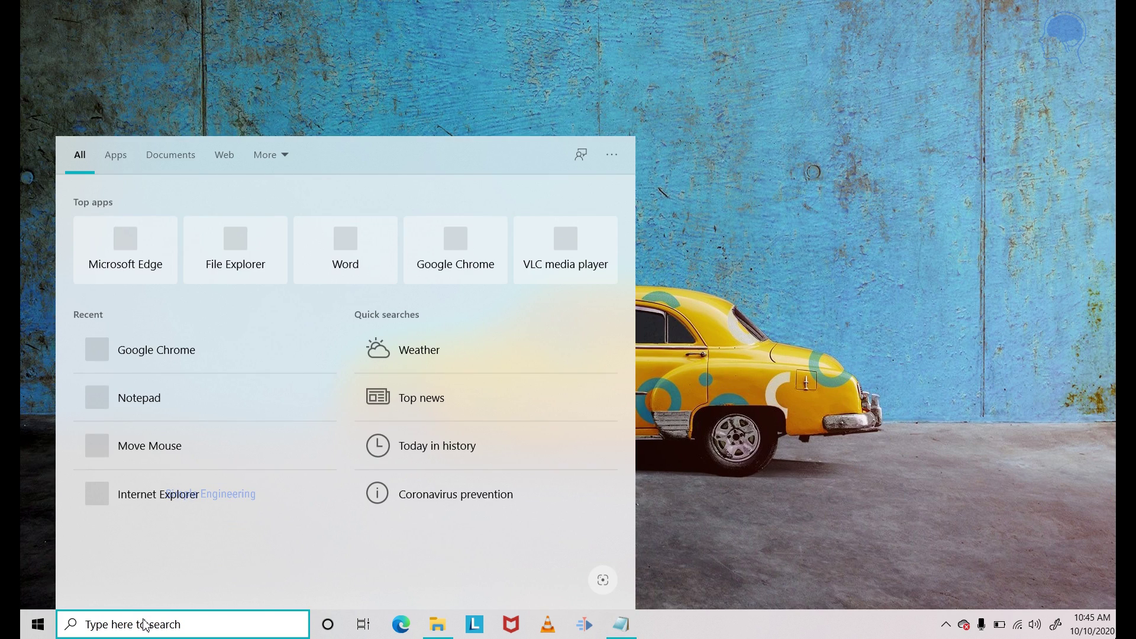
text(chrome)
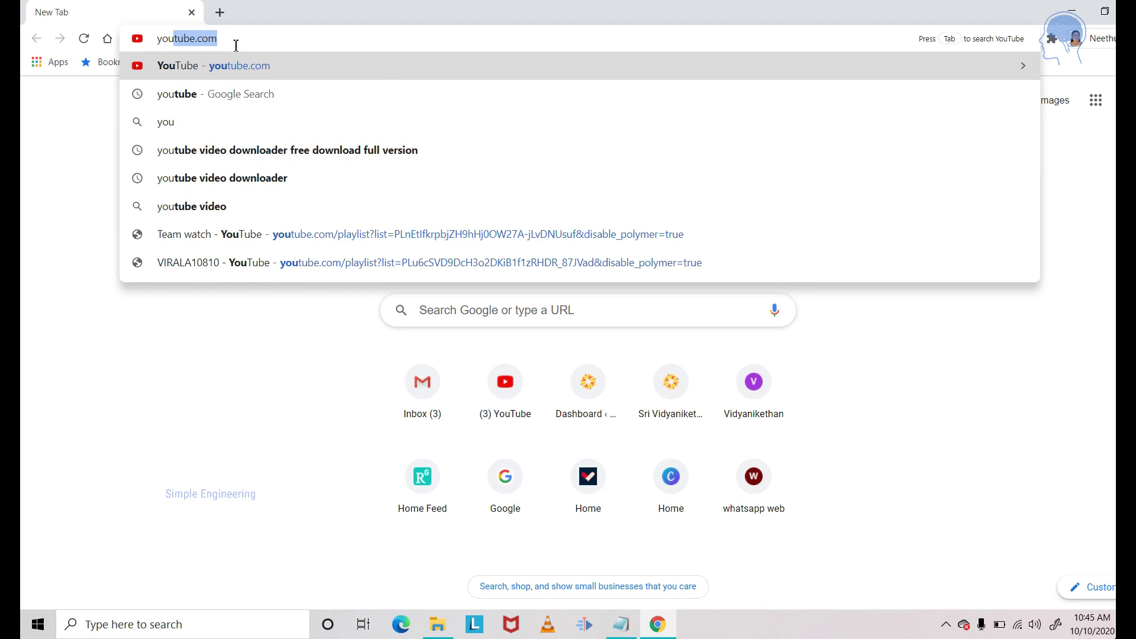
key(Return)
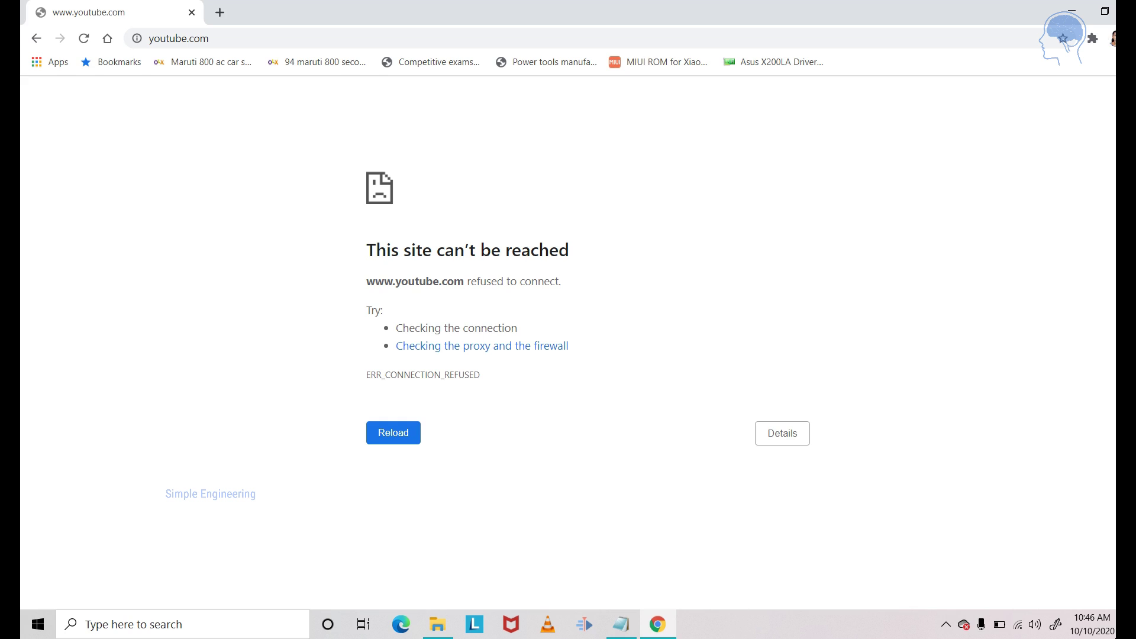
key(alt+F4)
- Search 'notep' and launch Notepad as administrator
click(130, 626)
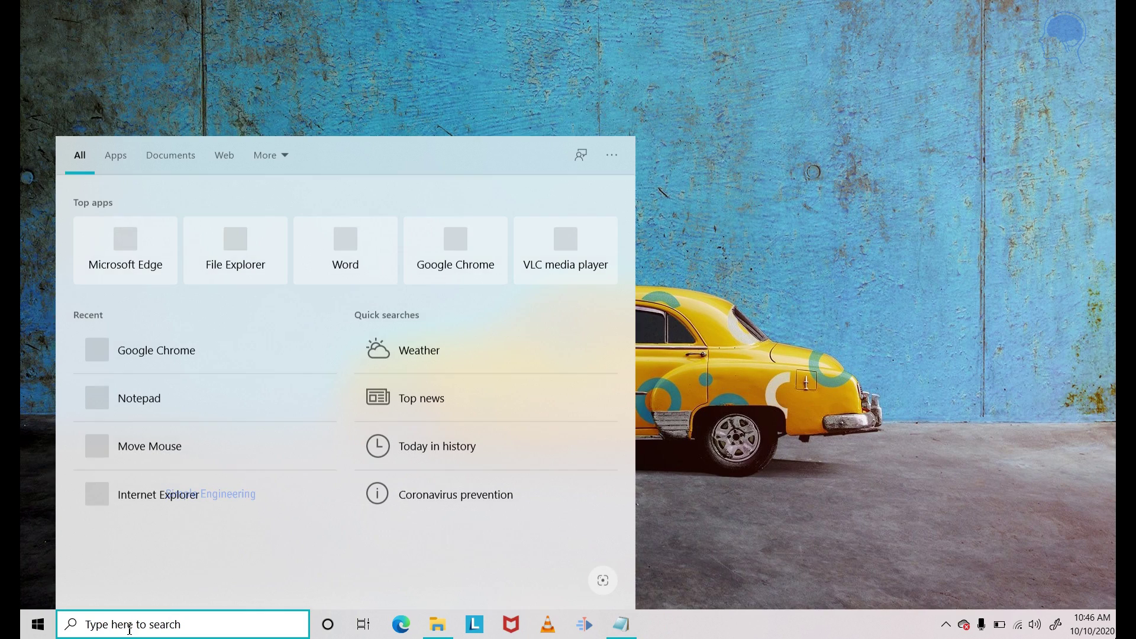
text(notep)
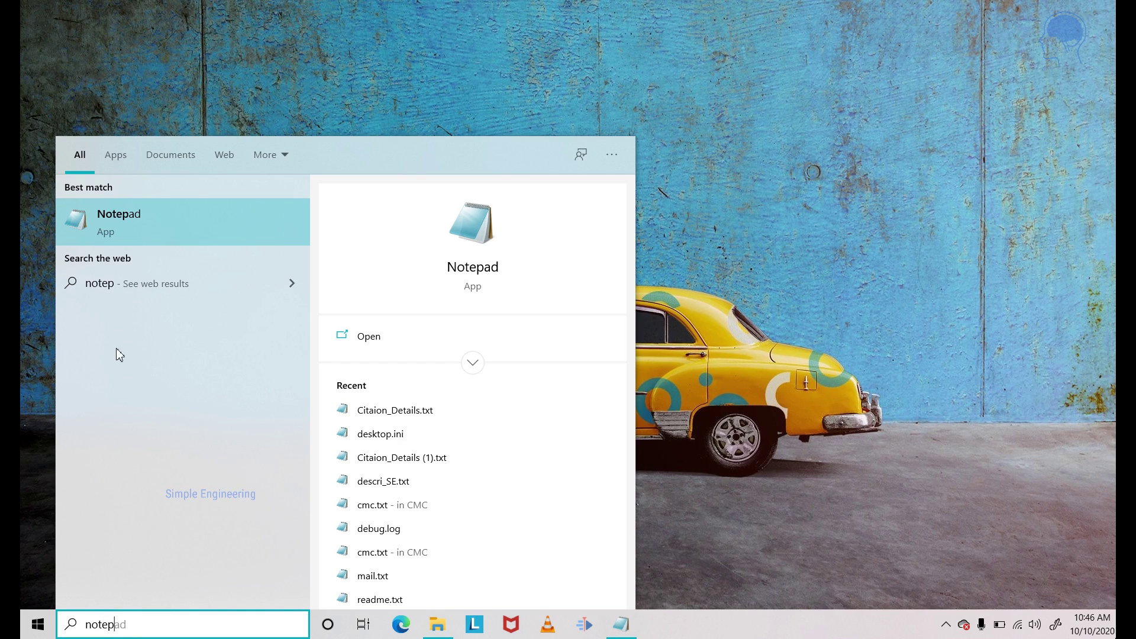
right_click(161, 235)
click(197, 245)
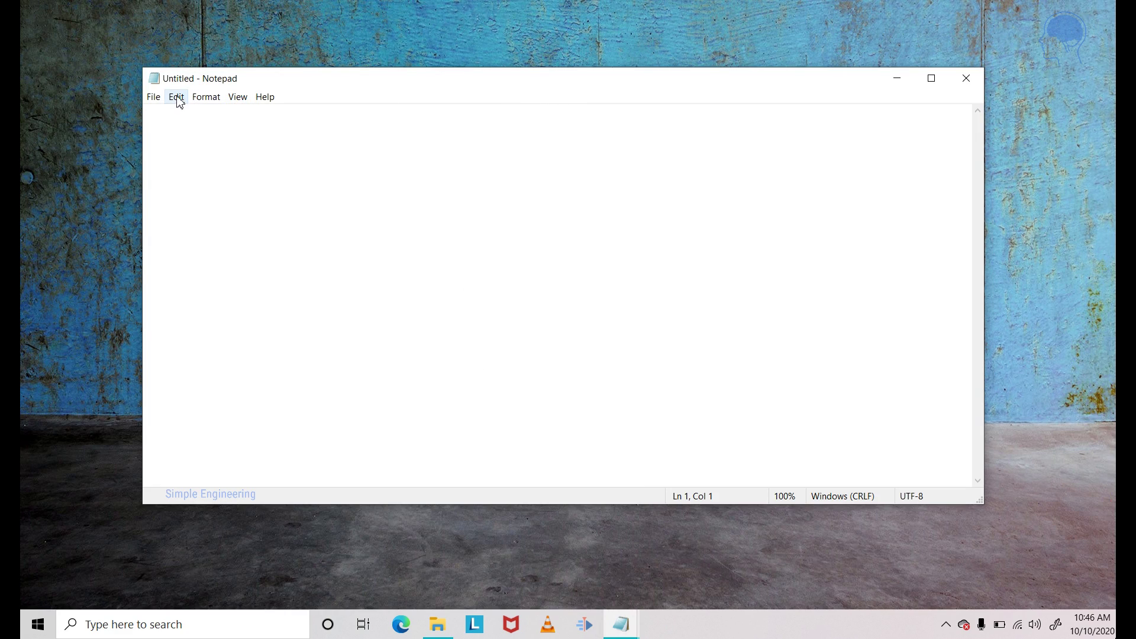
- Open the hosts file from the etc folder using the All Files (*.*) filter
click(154, 97)
click(177, 143)
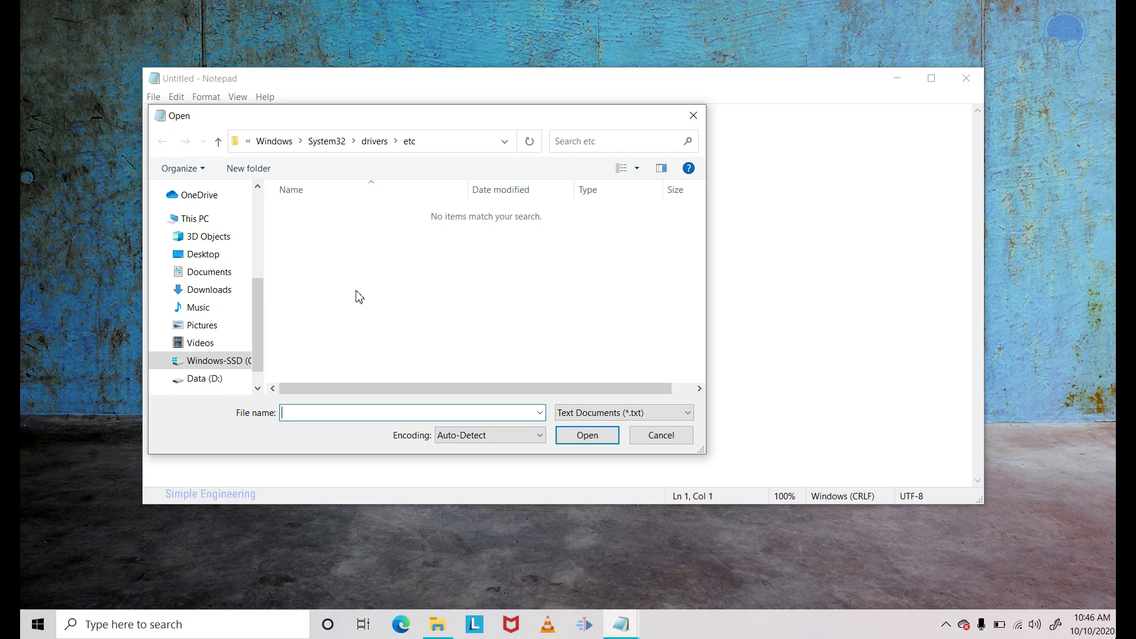
click(570, 415)
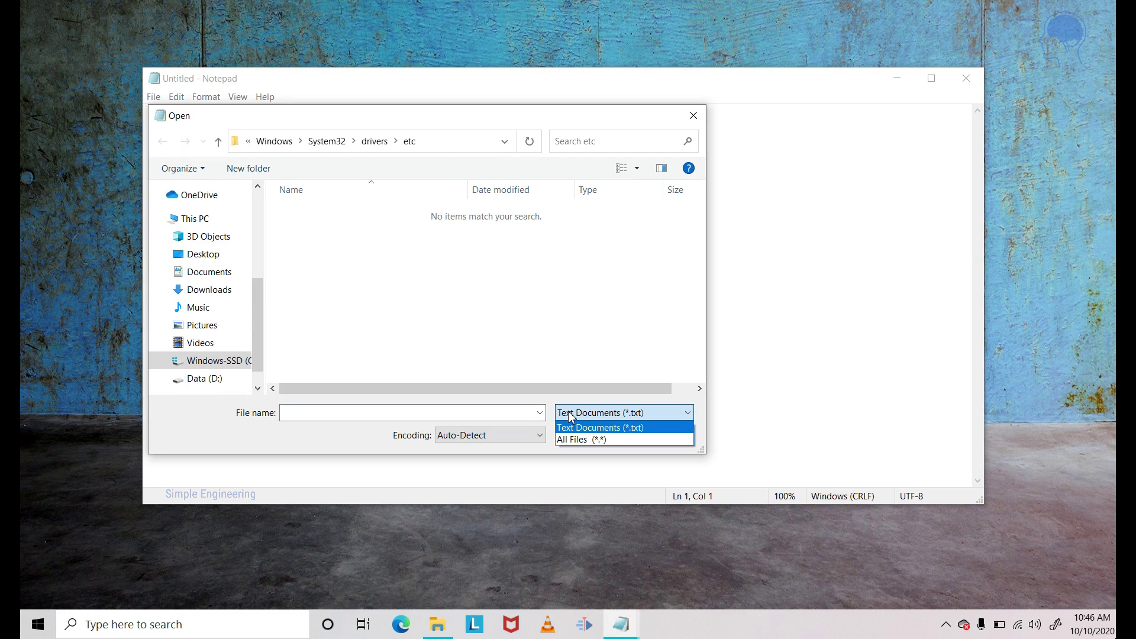
click(436, 148)
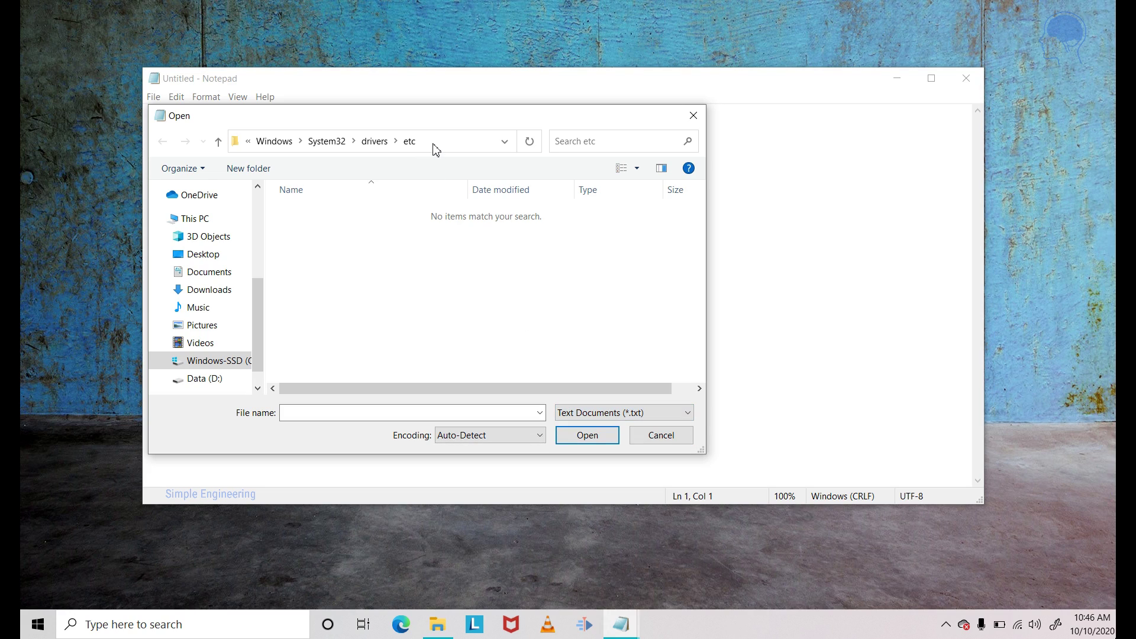
click(436, 145)
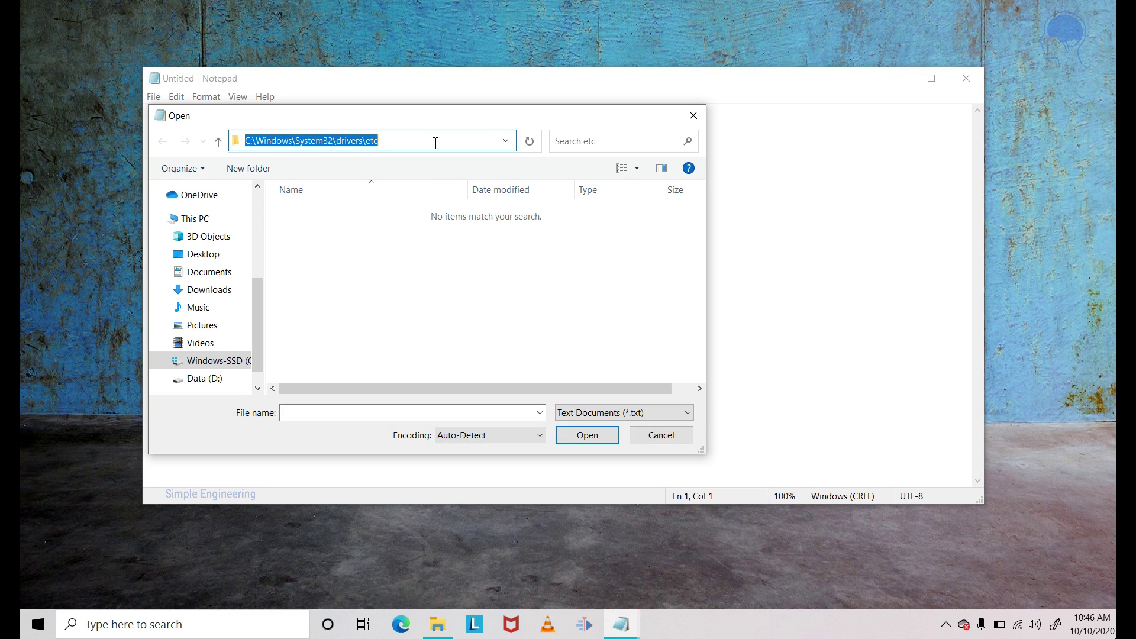
click(578, 415)
click(574, 439)
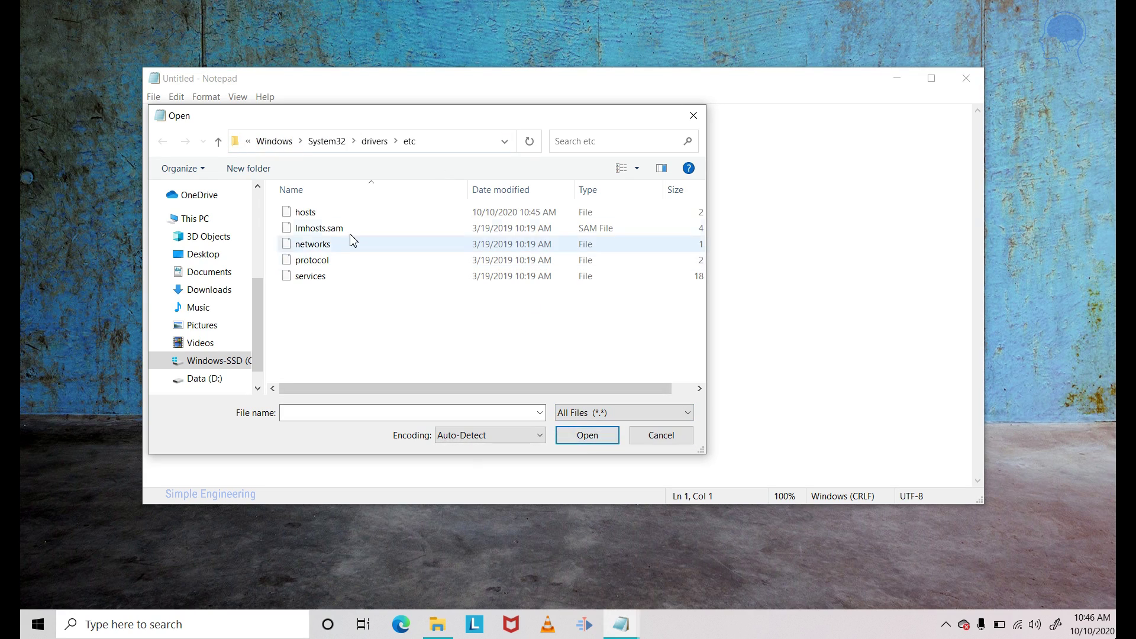
click(317, 214)
- Prefix each of the four YouTube lines in hosts with #
click(594, 441)
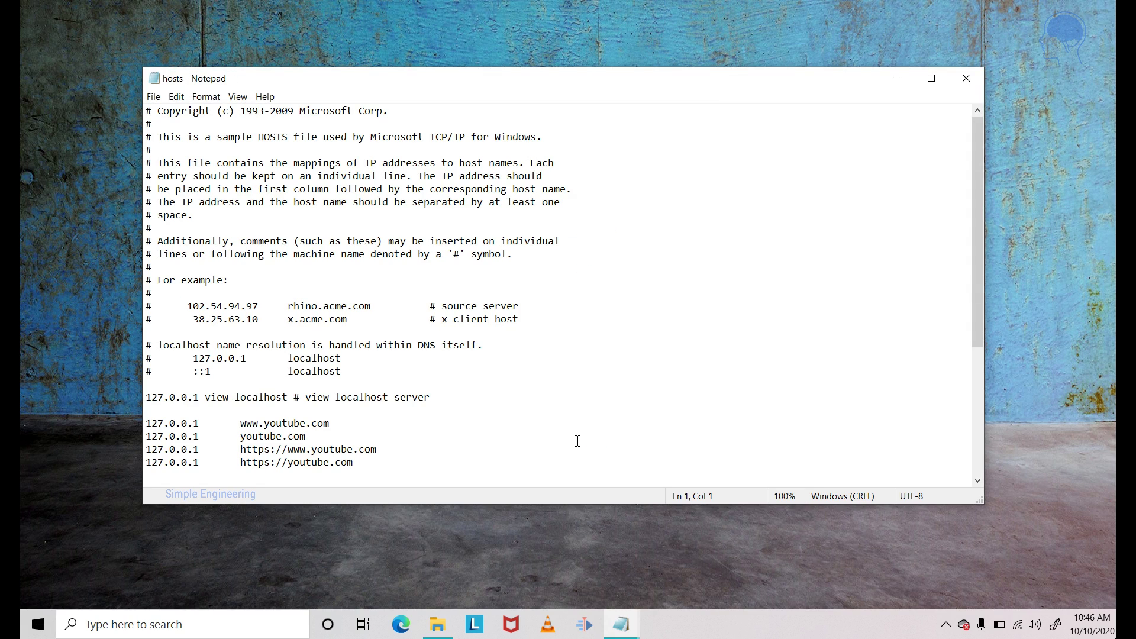
drag(372, 463, 145, 423)
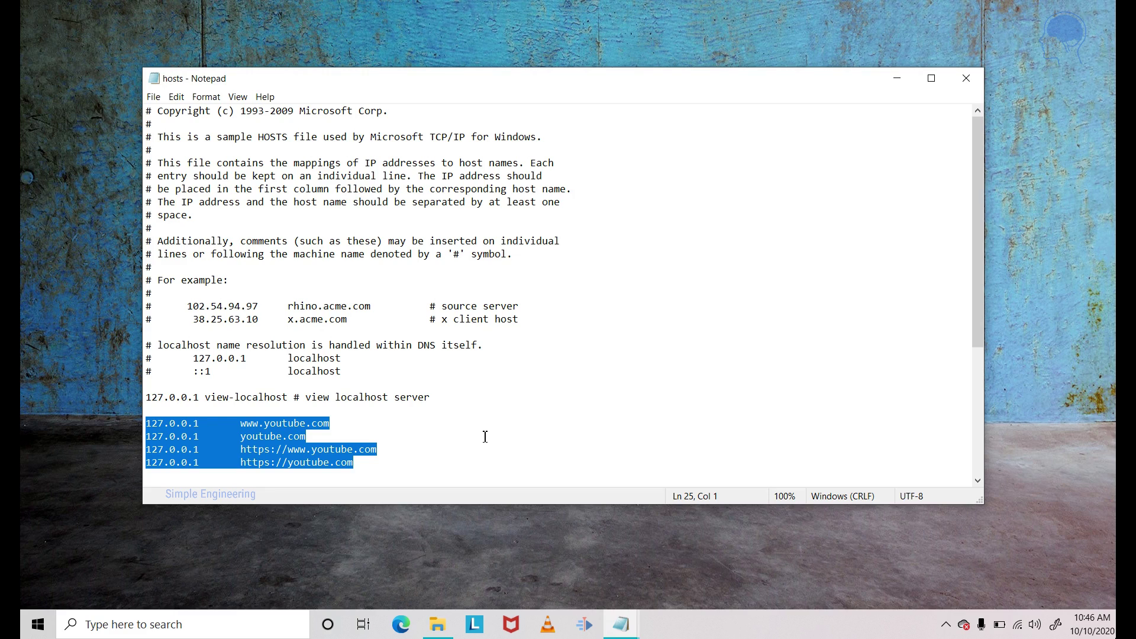
click(150, 427)
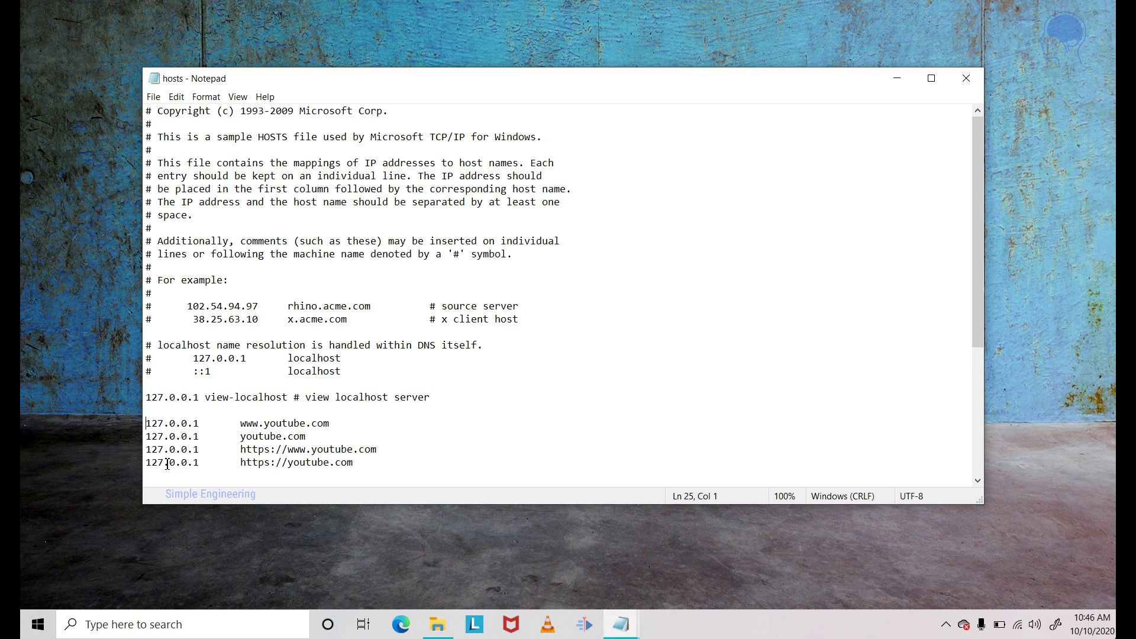
text(#)
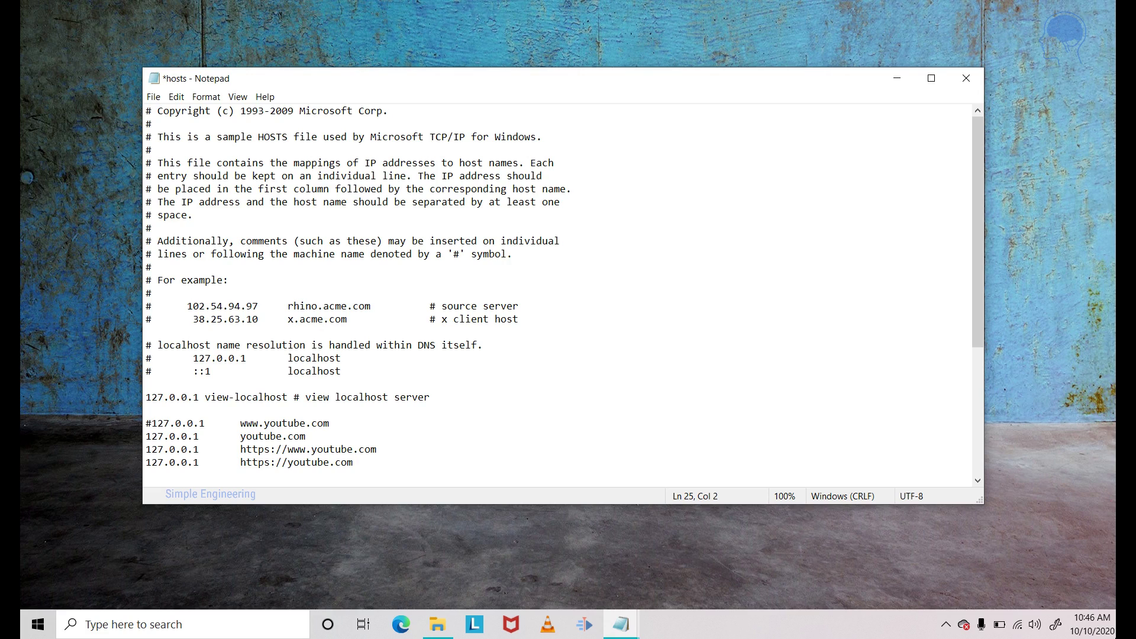
text(#)
text(#)
text(#)
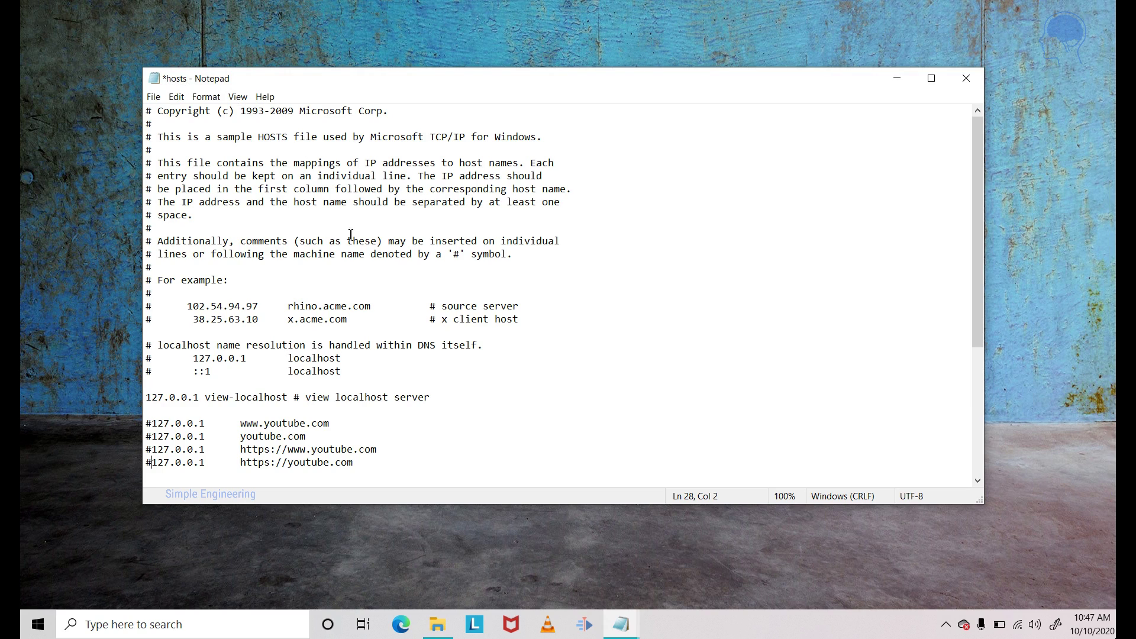
- Save the commented-out hosts file
click(153, 97)
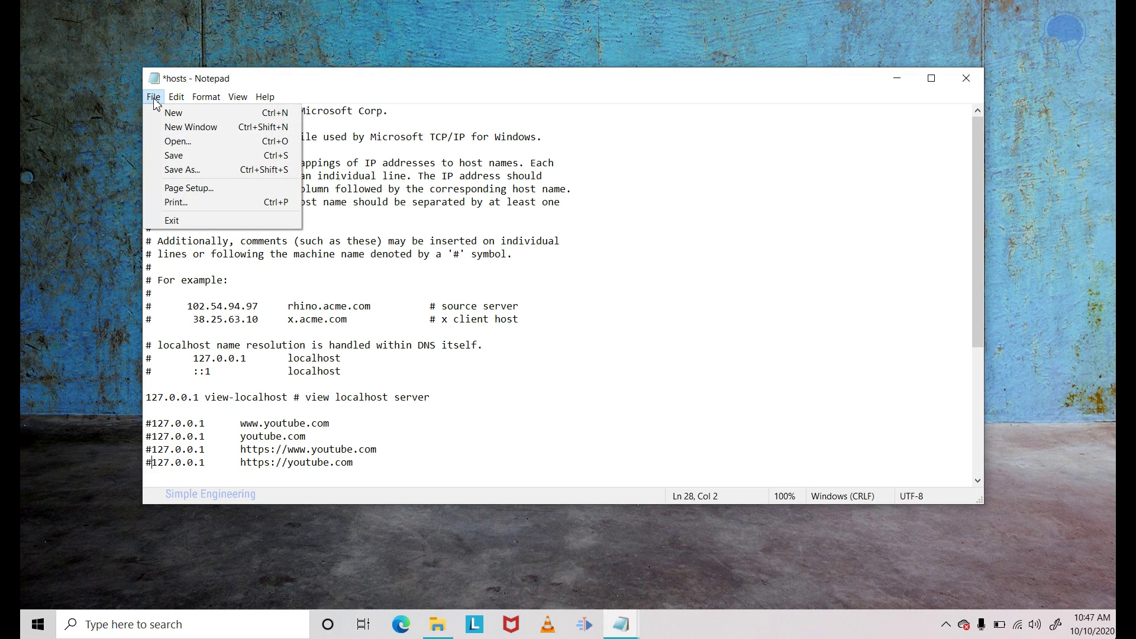
click(175, 156)
click(165, 468)
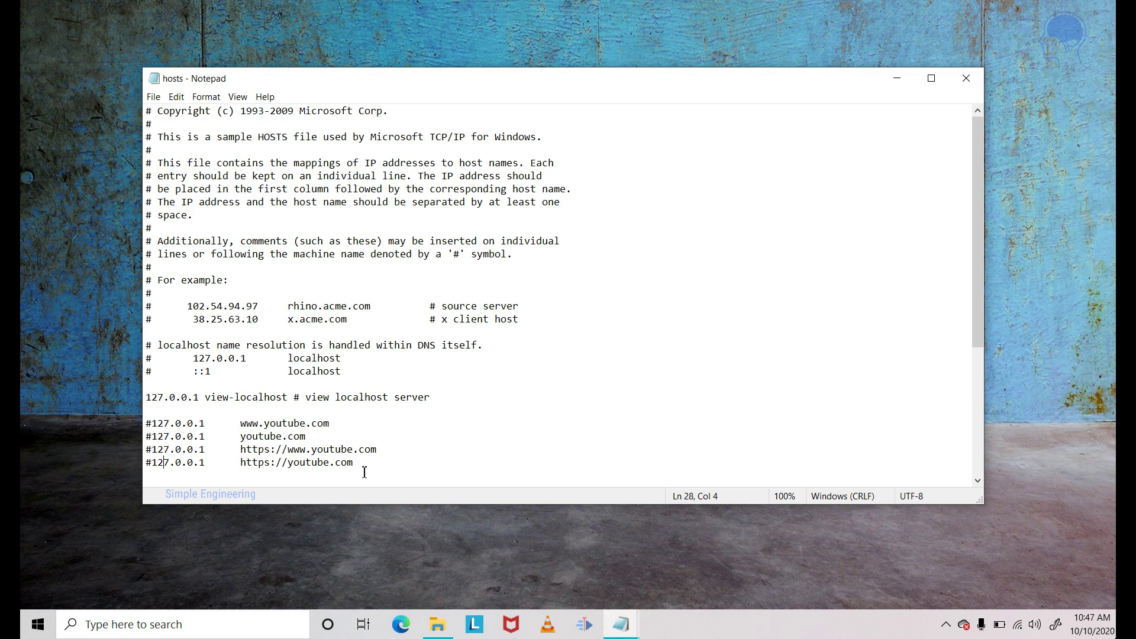
- Close Notepad, launch Chrome and enter youtube.com to see the home page load
click(966, 78)
click(124, 628)
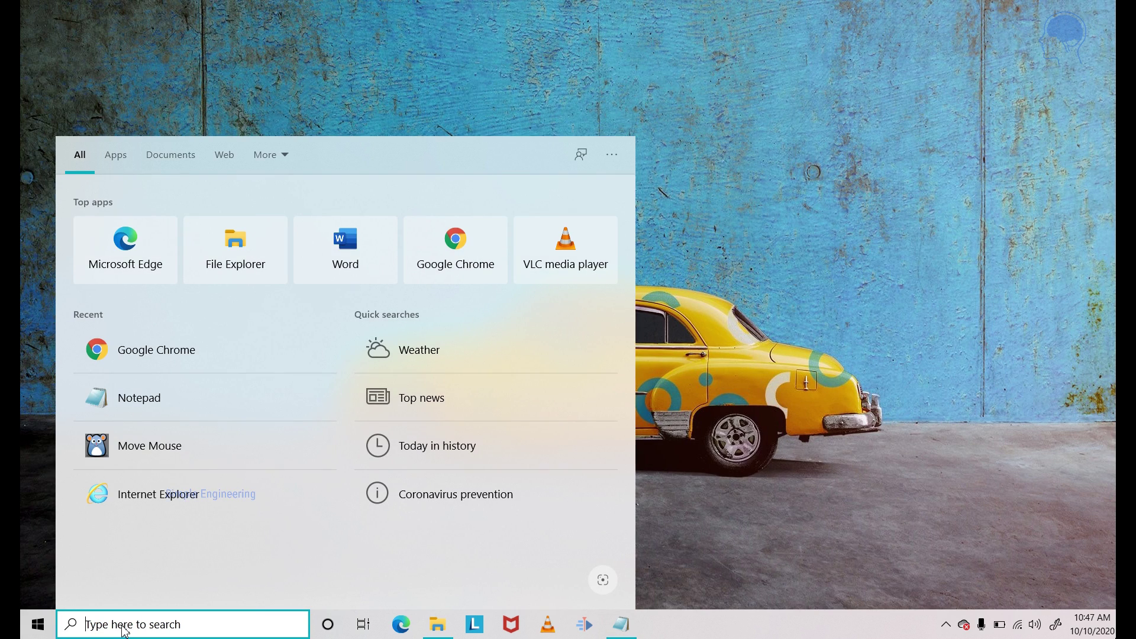
text(chrome)
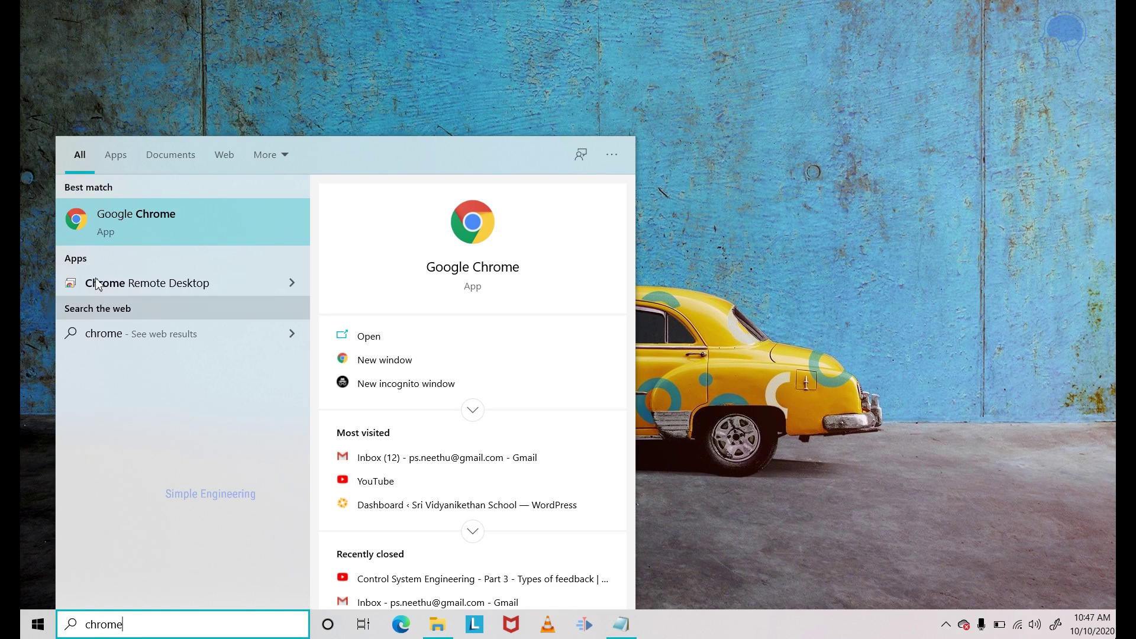
click(145, 234)
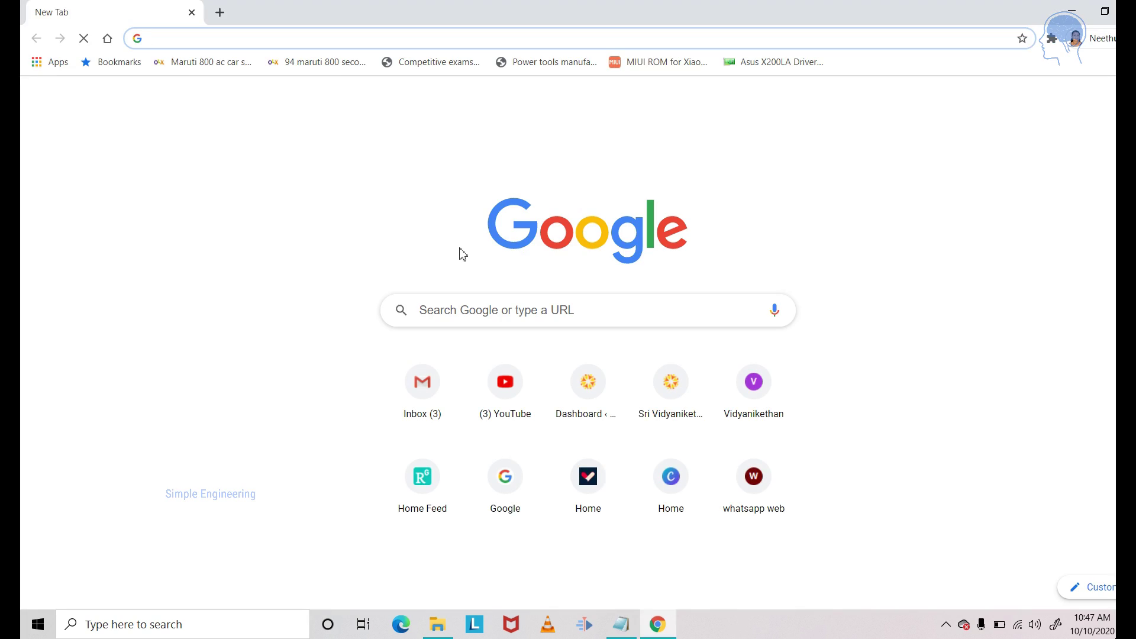
text(youtube.com)
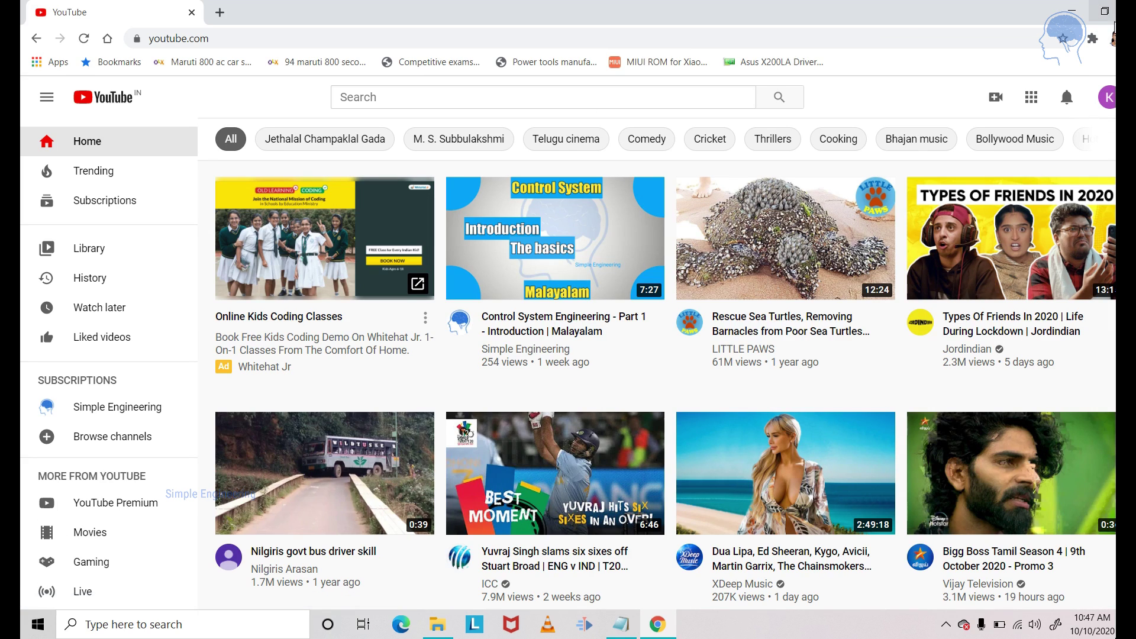
key(alt+F4)
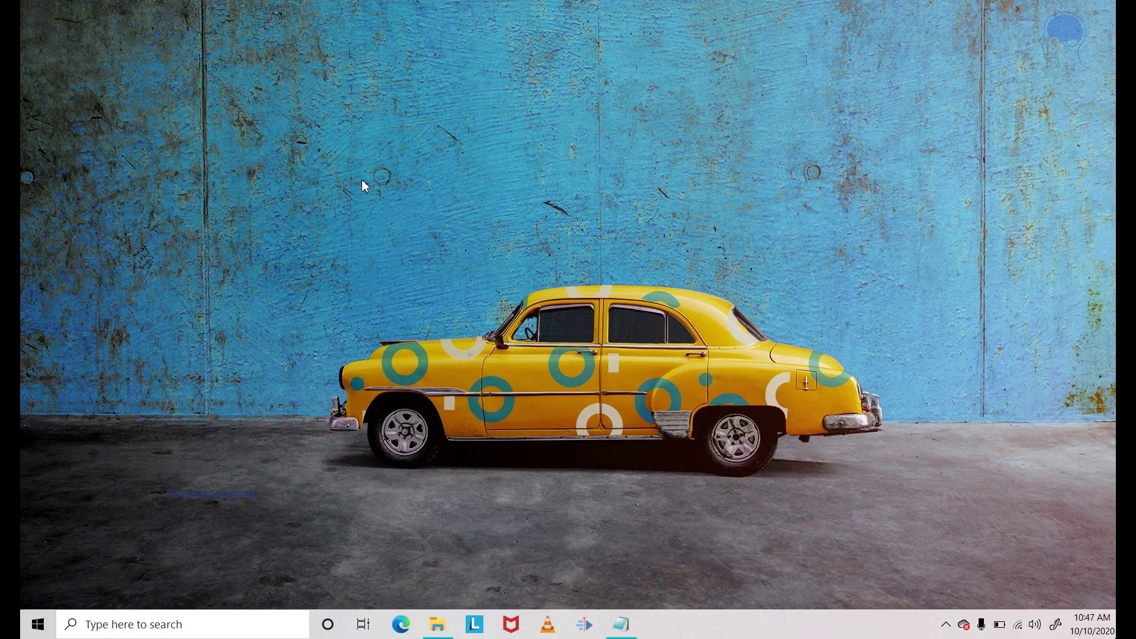